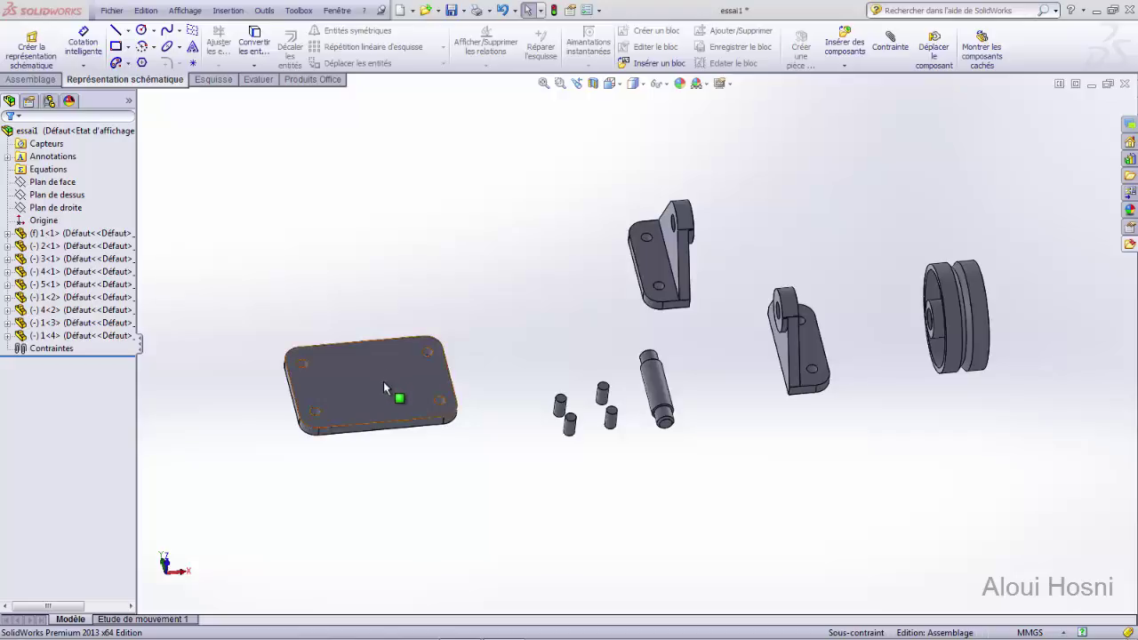
Move the base plate a little closer to the pins and try to move the fixed pin in the group.
mouse_move(383, 383)
left_mouse_down()
mouse_move(407, 347)
mouse_move(384, 406)
mouse_move(385, 381)
mouse_move(396, 388)
left_mouse_up()
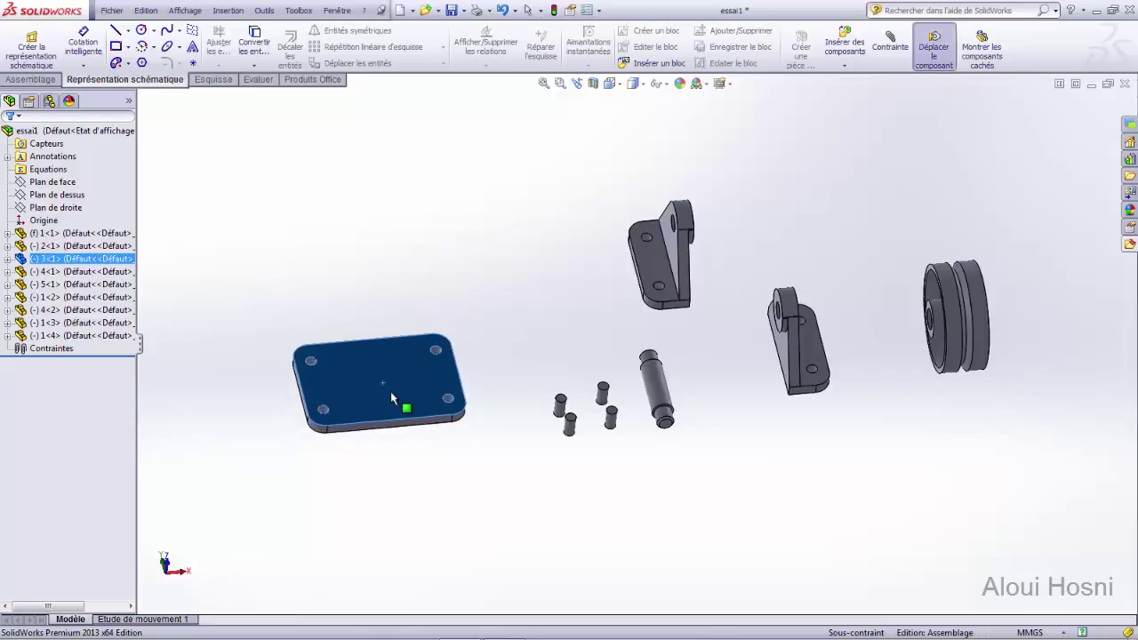
key("Escape")
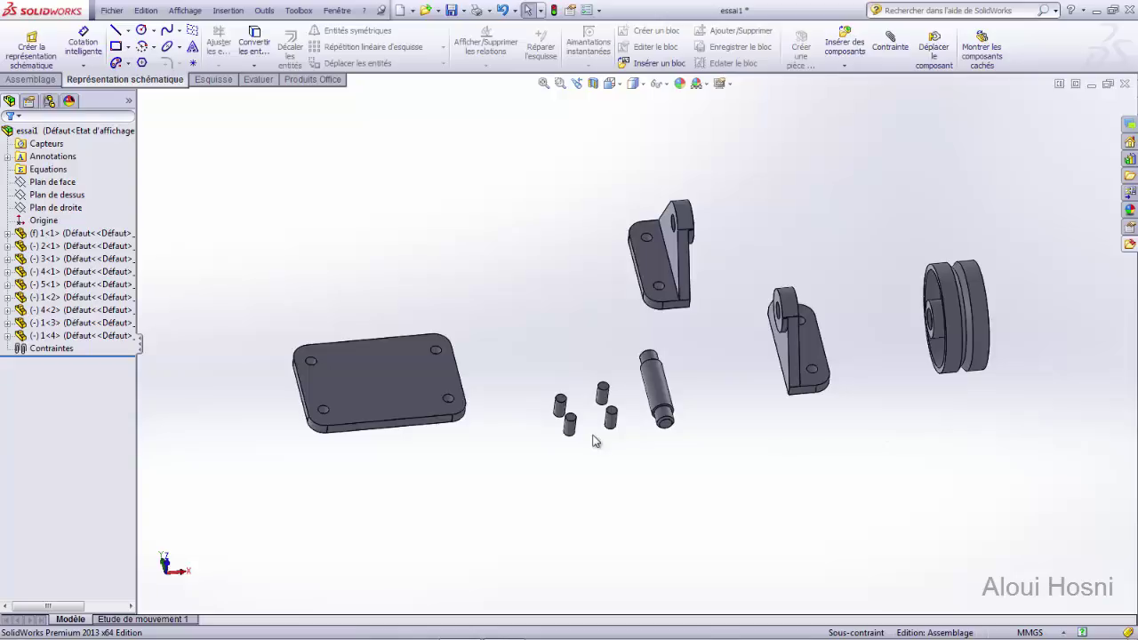
left_click_drag(602, 390, 604, 386)
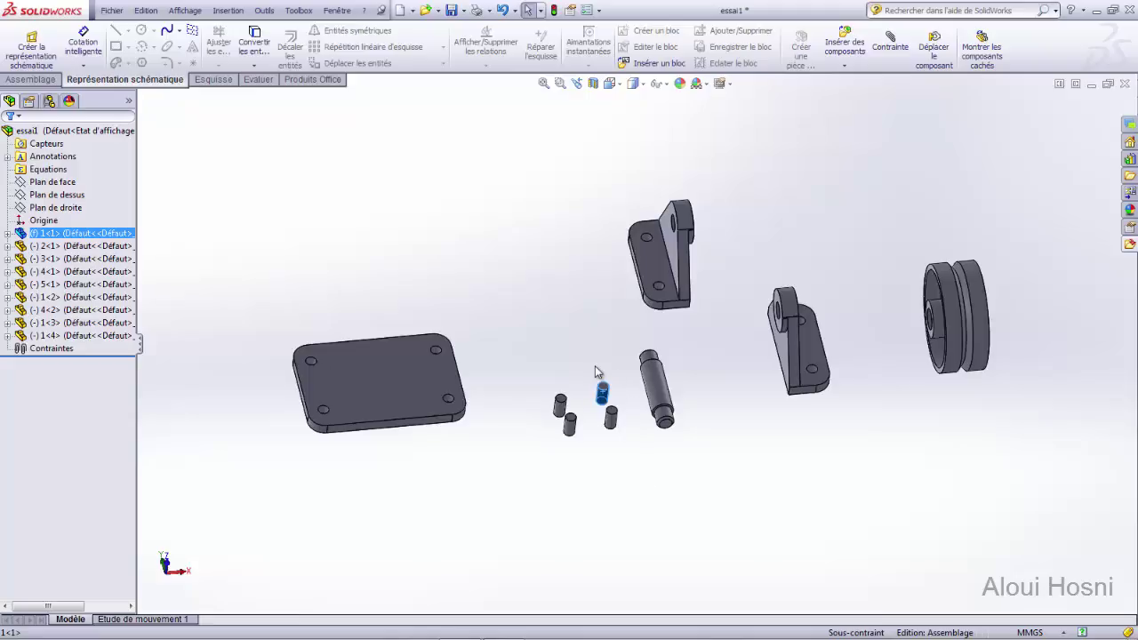
left_click(530, 443)
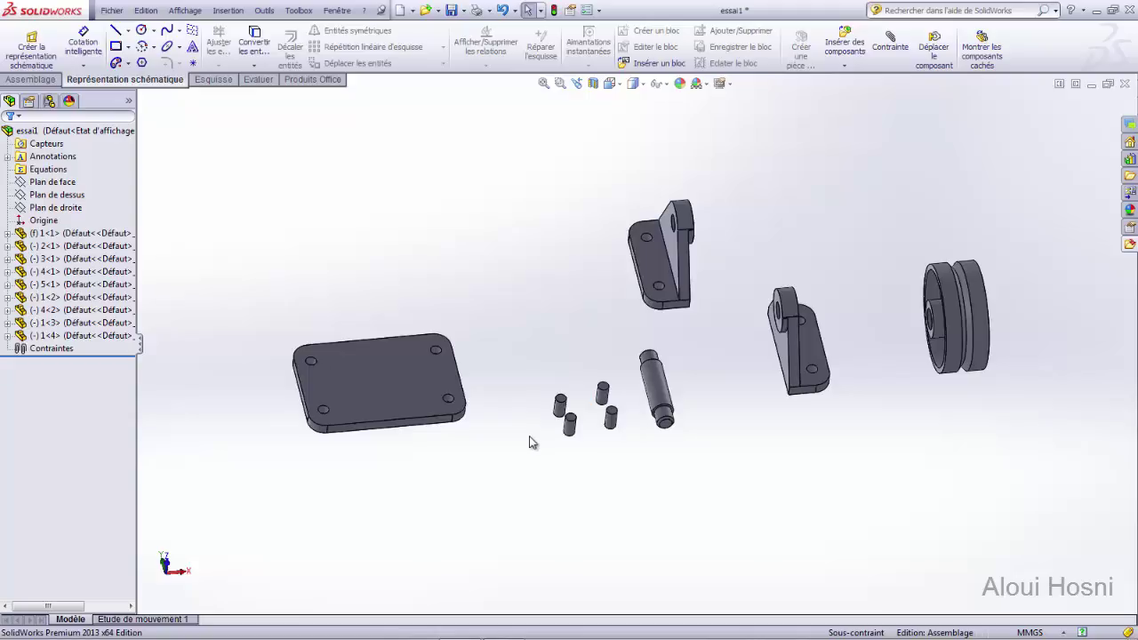
left_click_drag(399, 392, 440, 409)
key("Escape")
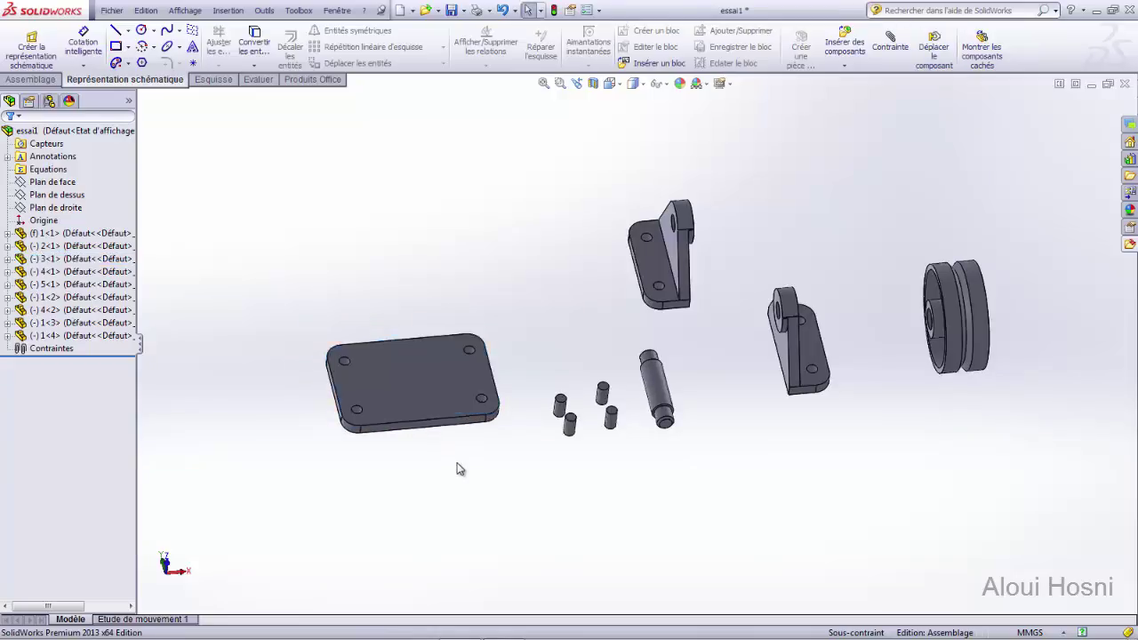
Fix the four-hole base plate in place in the assembly.
left_click(417, 380)
right_click(417, 381)
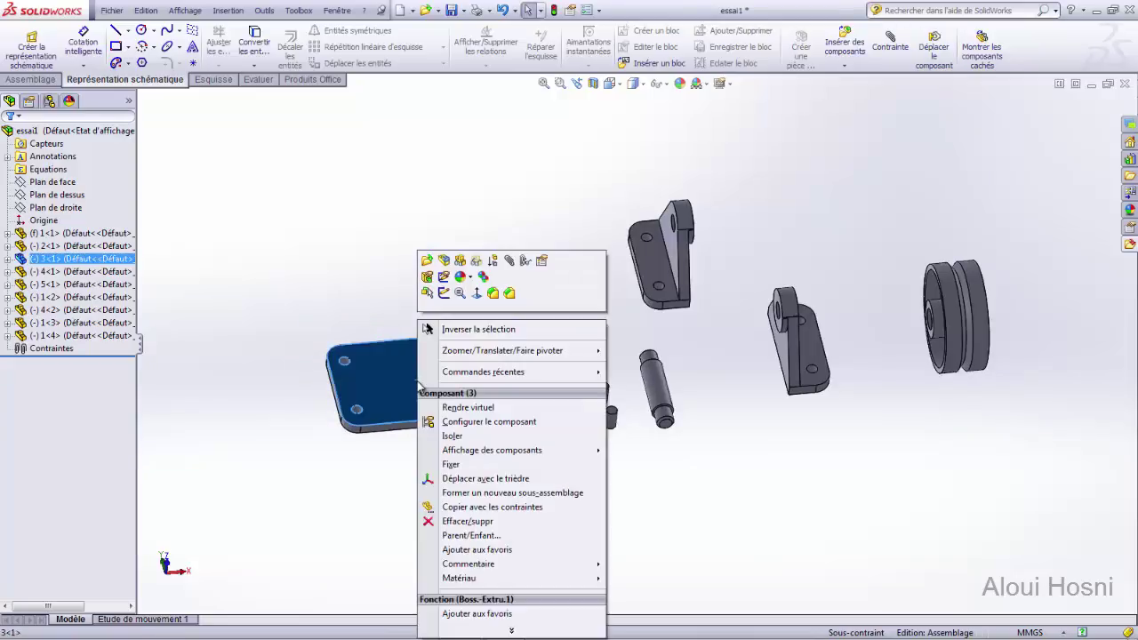
left_click(451, 464)
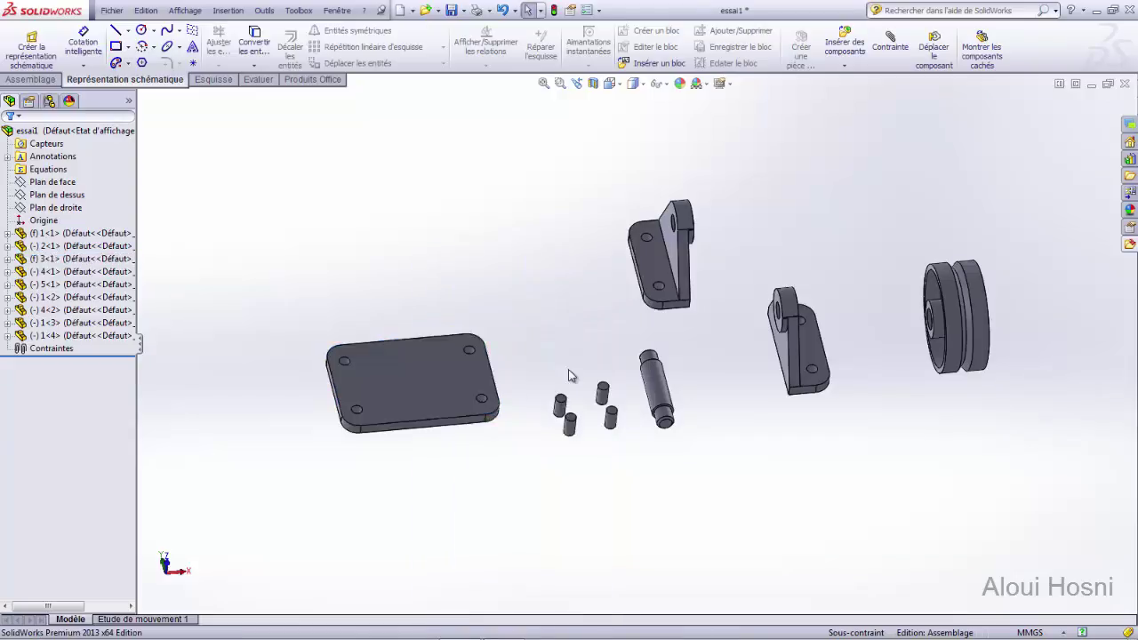
Release the fixed small pin 1<1> so that it floats in the assembly.
left_click(603, 397)
right_click(603, 397)
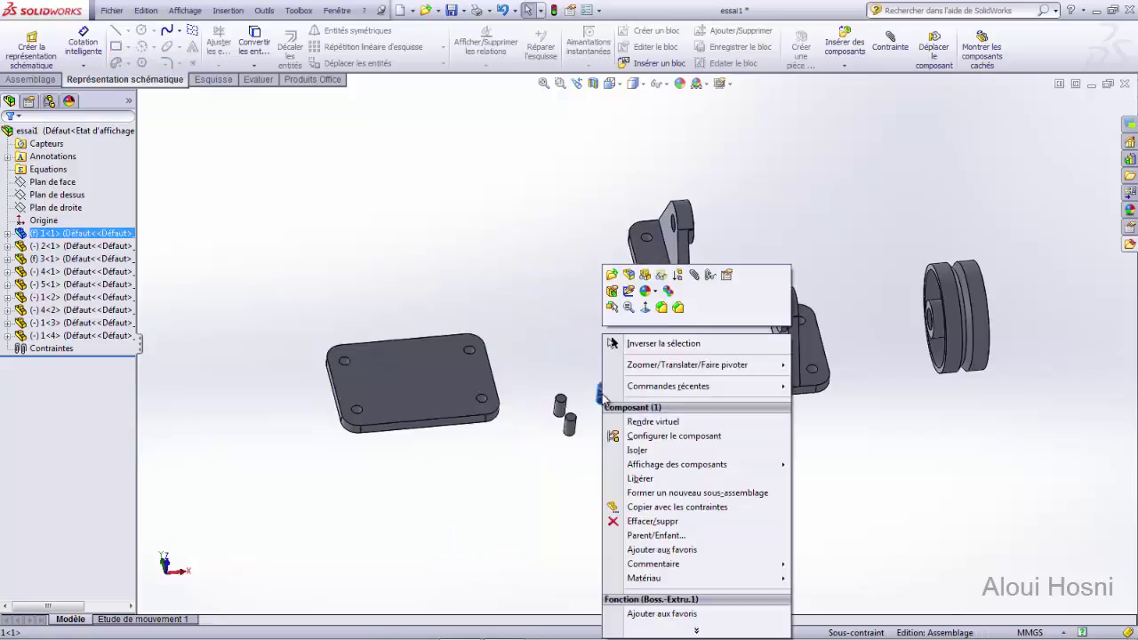
left_click(640, 479)
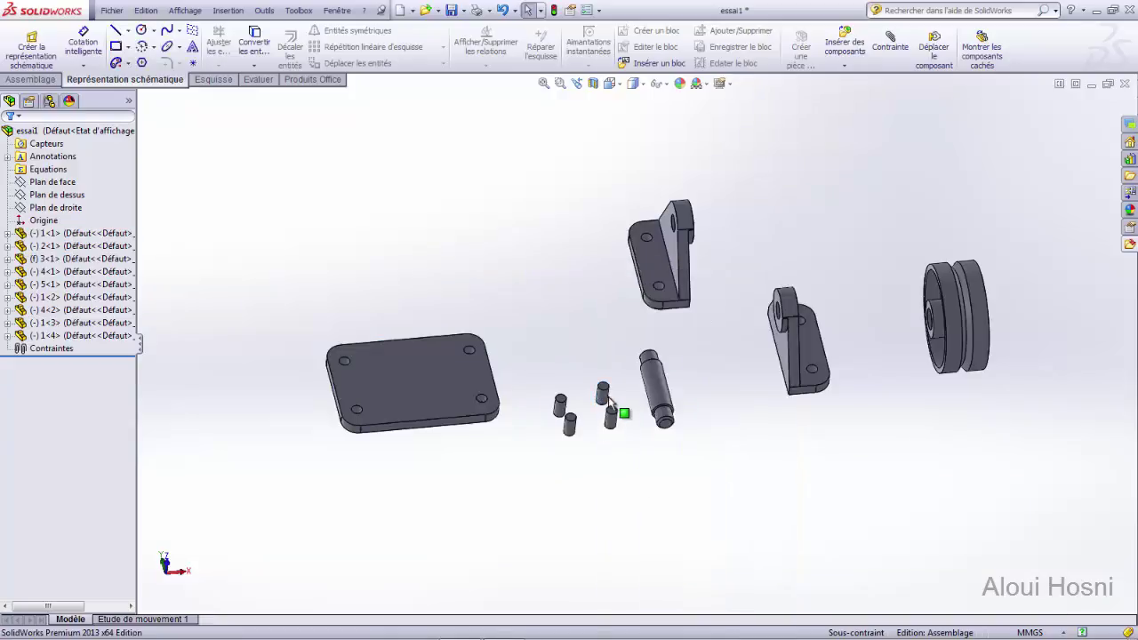
Check the freedom of the released pin and the base plate by trying to move each one.
mouse_move(604, 392)
left_mouse_down()
mouse_move(598, 294)
mouse_move(604, 387)
left_mouse_up()
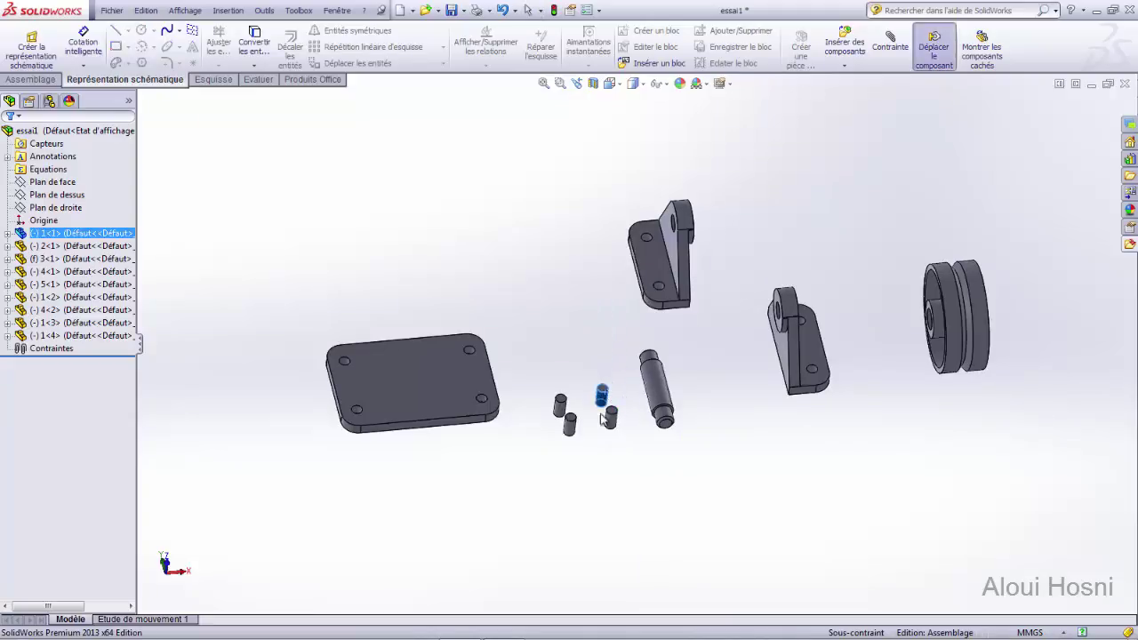
left_click(539, 471)
left_click_drag(436, 383, 424, 426)
left_click(494, 487)
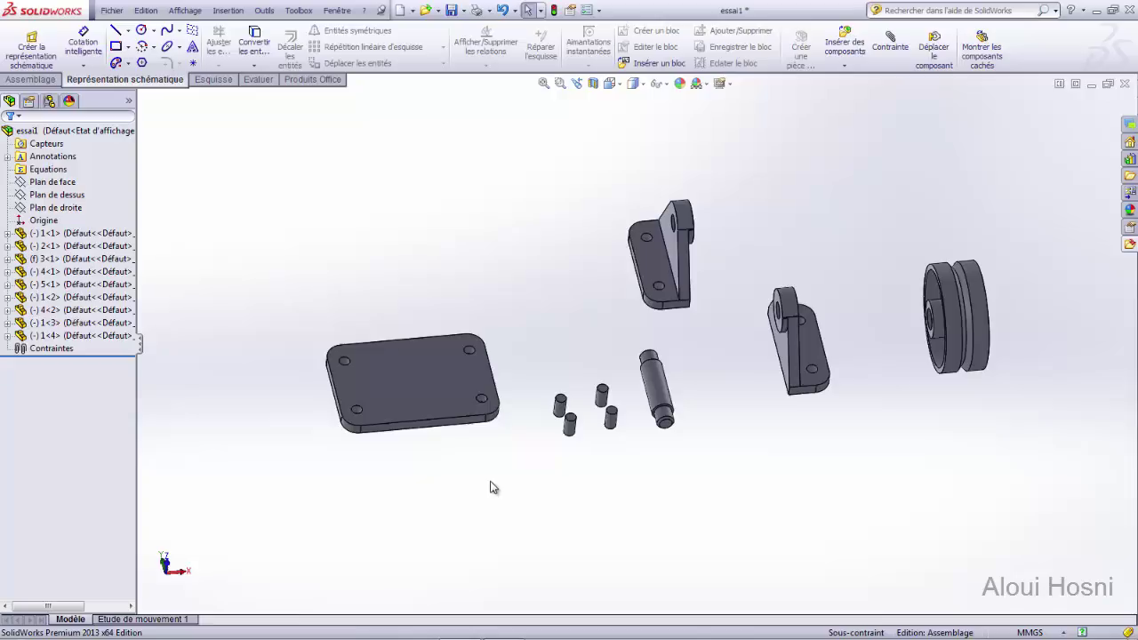
Add a coincident mate between the base plate's top face and the underside of the bracket 4<2>.
middle_click_drag(684, 461, 712, 395)
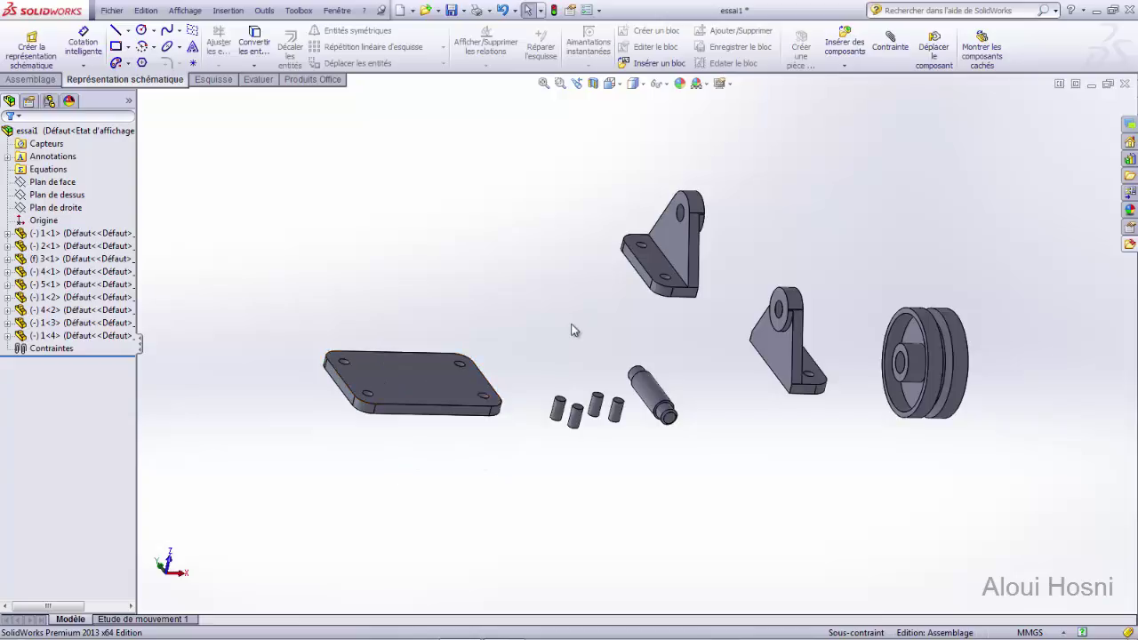
middle_click_drag(639, 313, 560, 211)
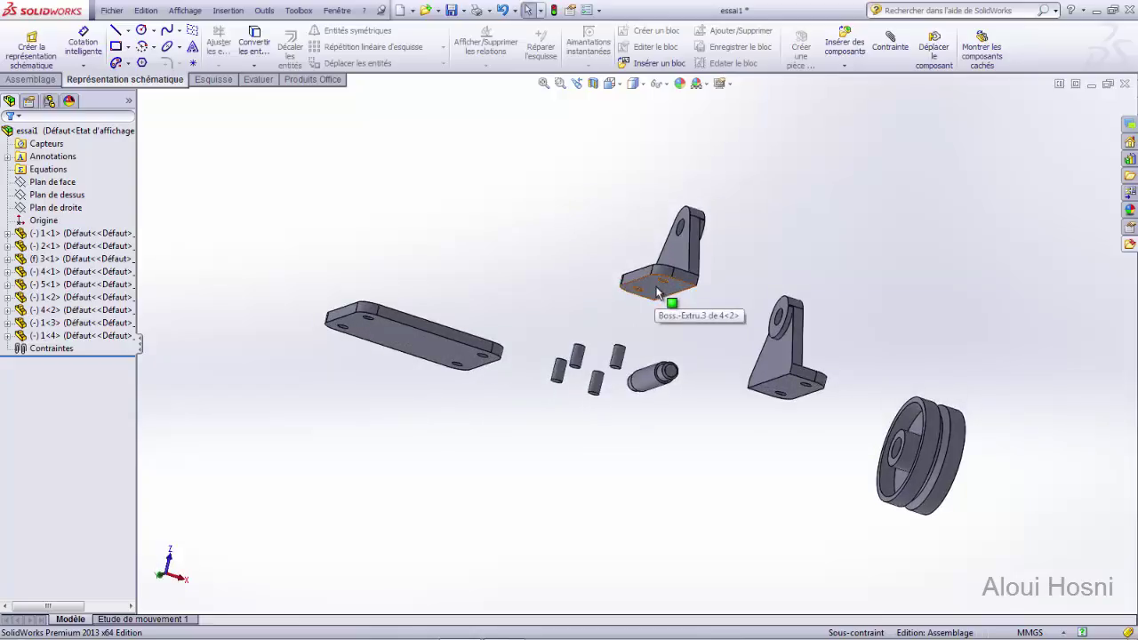
middle_click_drag(551, 284, 505, 409)
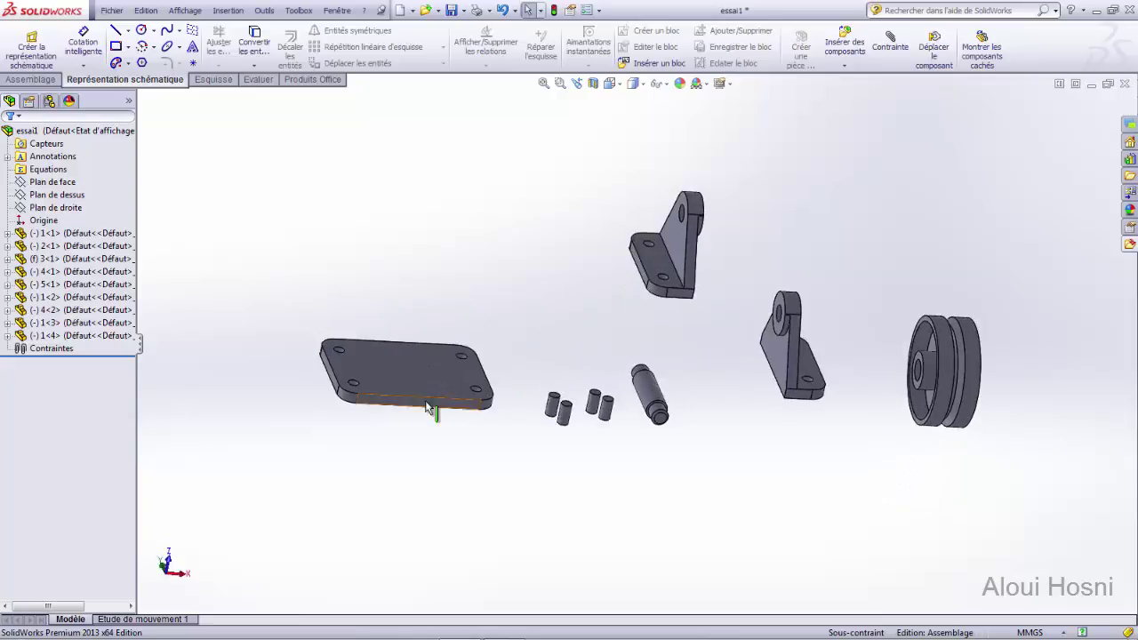
middle_click_drag(705, 467, 722, 311)
middle_click_drag(706, 420, 701, 523)
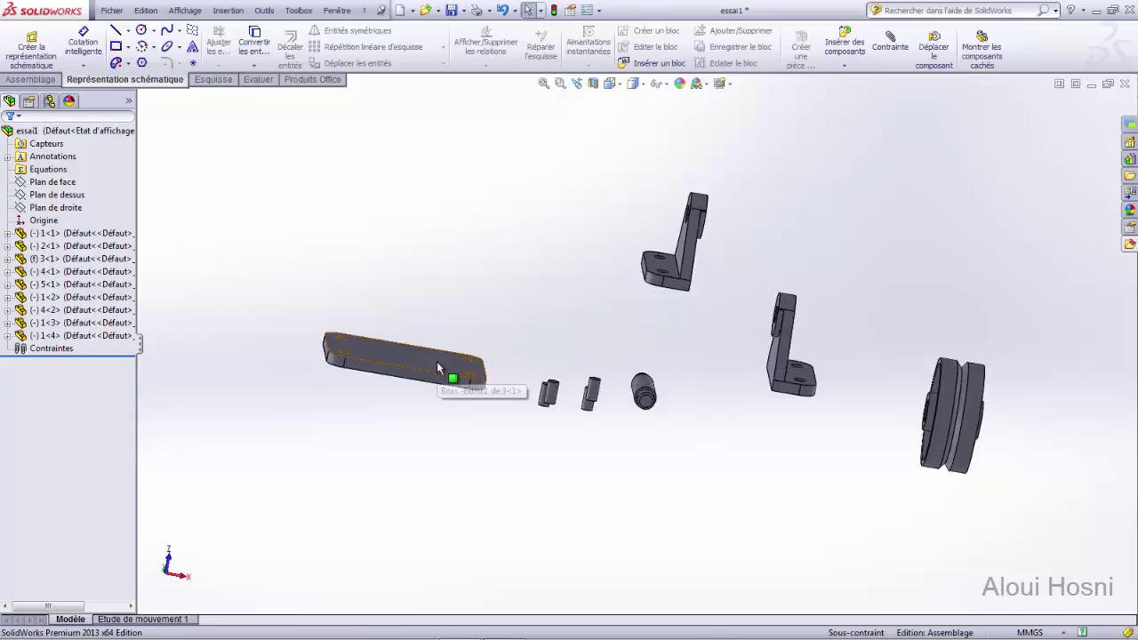
middle_click_drag(519, 299, 540, 329)
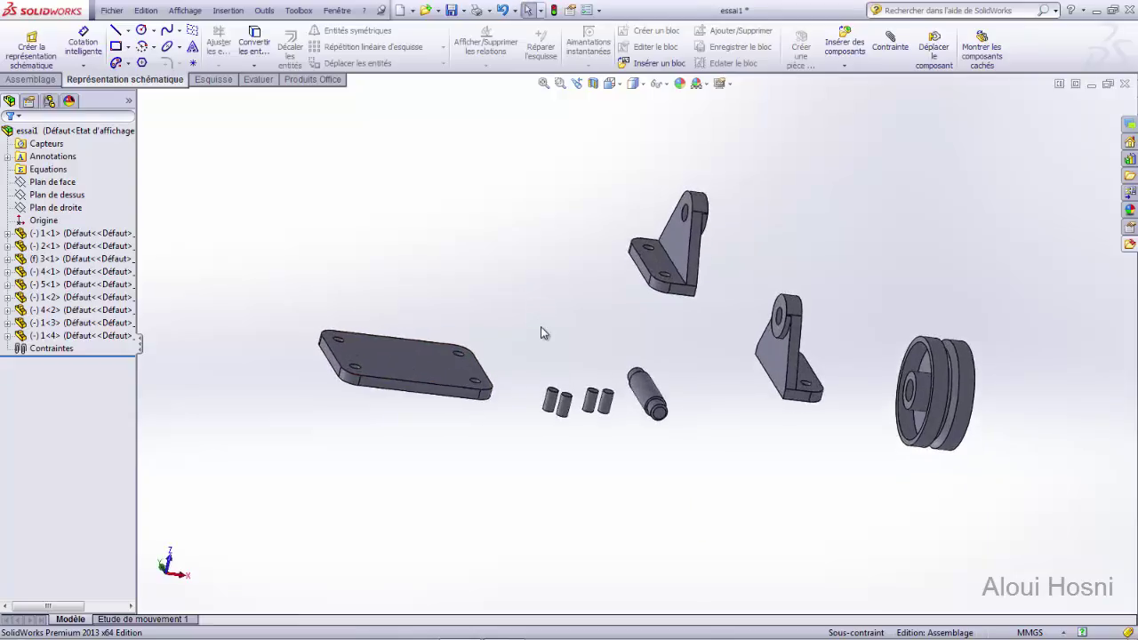
left_click(401, 360)
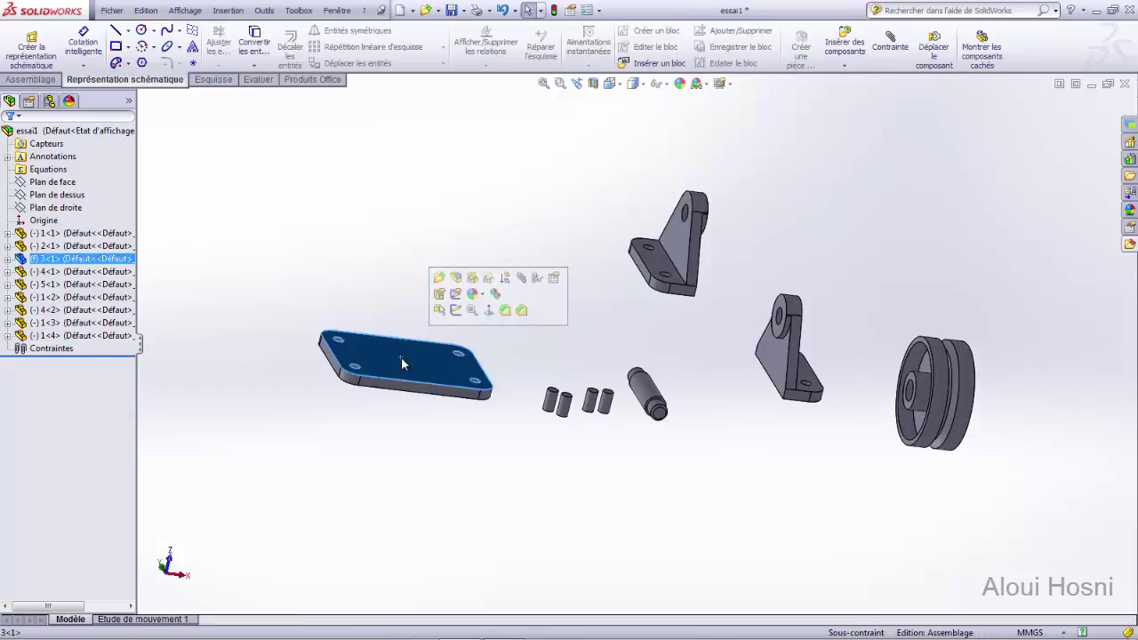
left_click(521, 279)
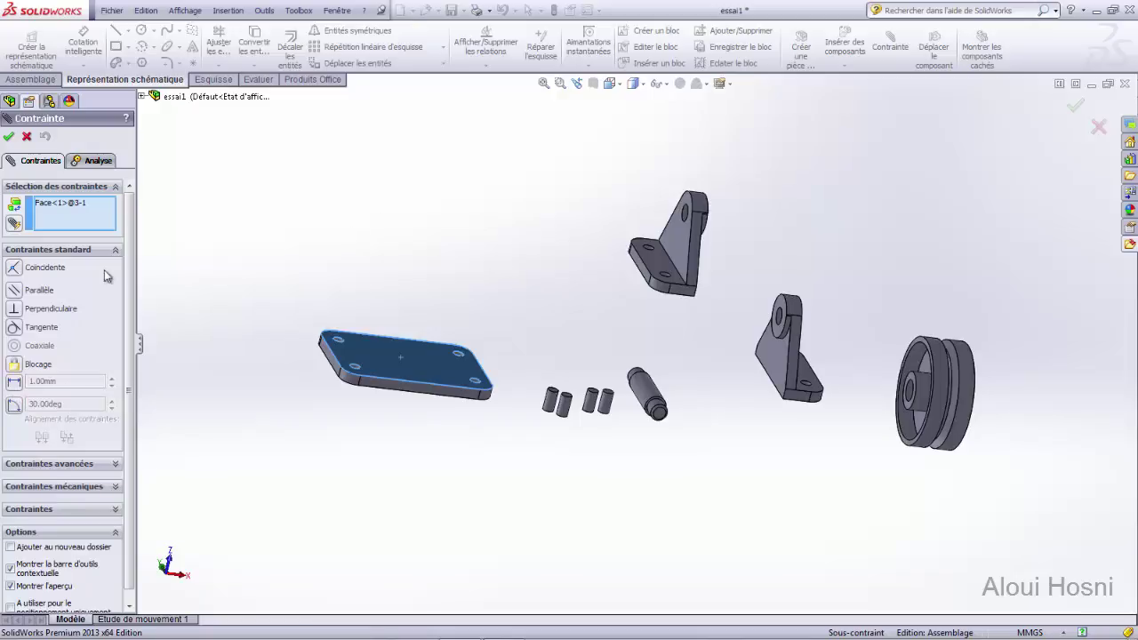
left_click(13, 270)
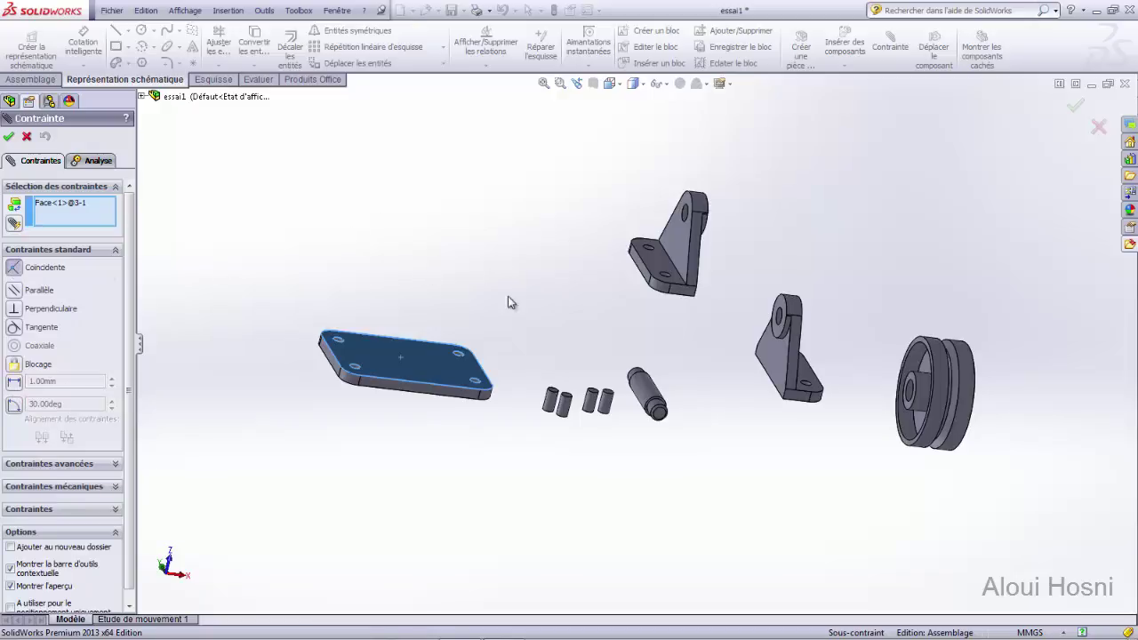
middle_click_drag(544, 309, 524, 199)
left_click(658, 301)
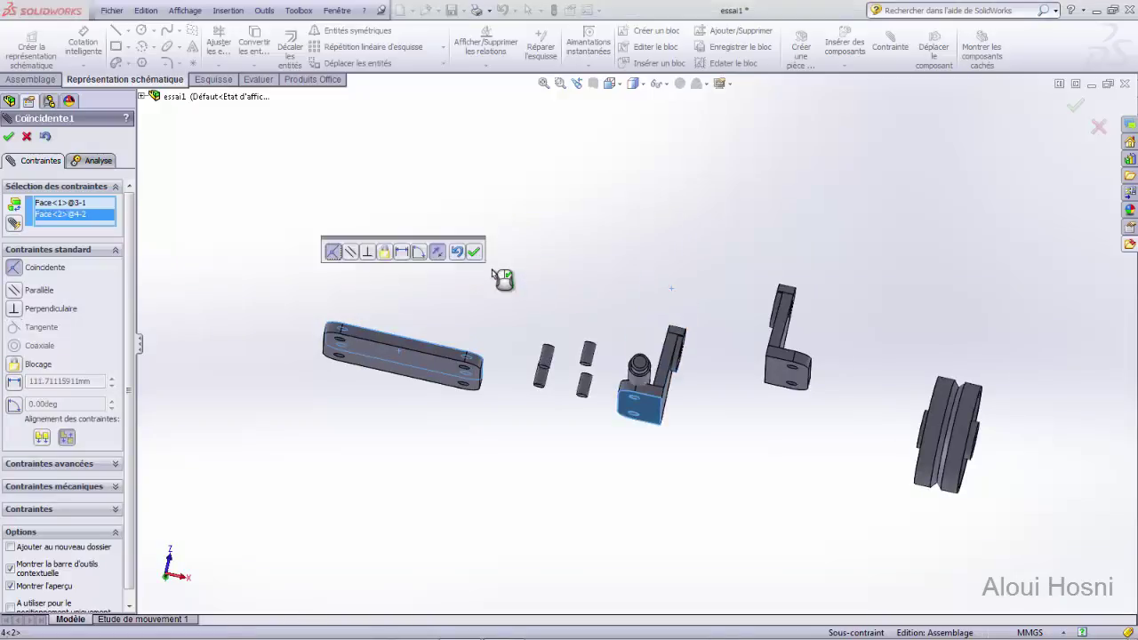
middle_click_drag(464, 323, 435, 399)
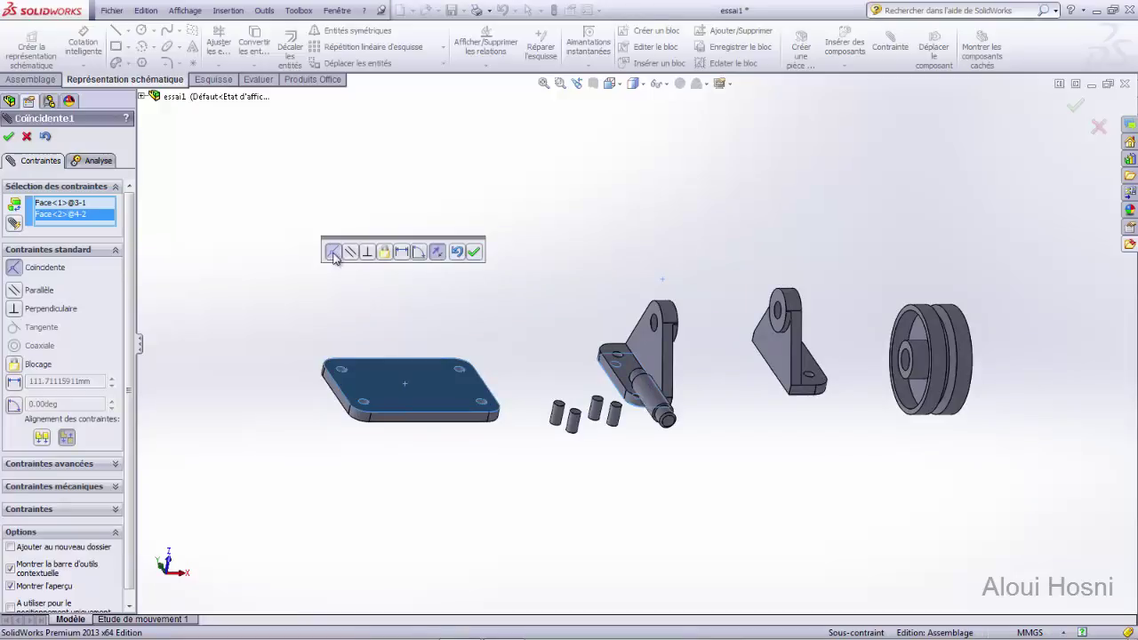
left_click(474, 255)
Slide the mated bracket within its mating plane to a spot just behind the base plate.
left_click_drag(618, 358, 397, 288)
middle_click_drag(517, 325, 515, 262)
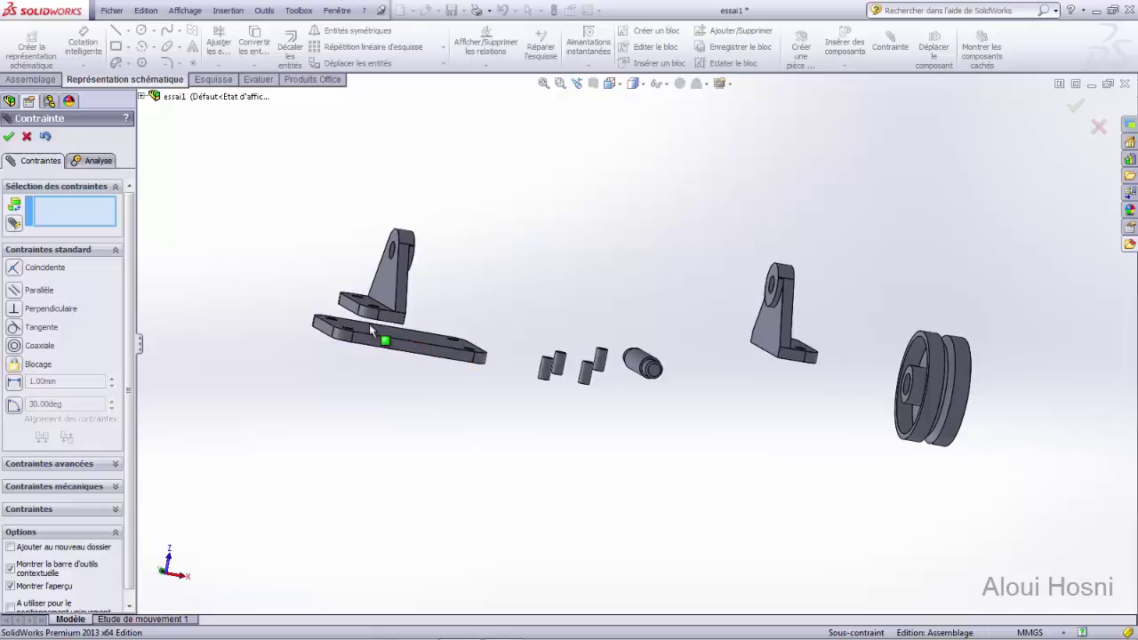
middle_click_drag(388, 290, 397, 317)
left_click_drag(393, 306, 417, 311)
middle_click_drag(460, 318, 519, 308)
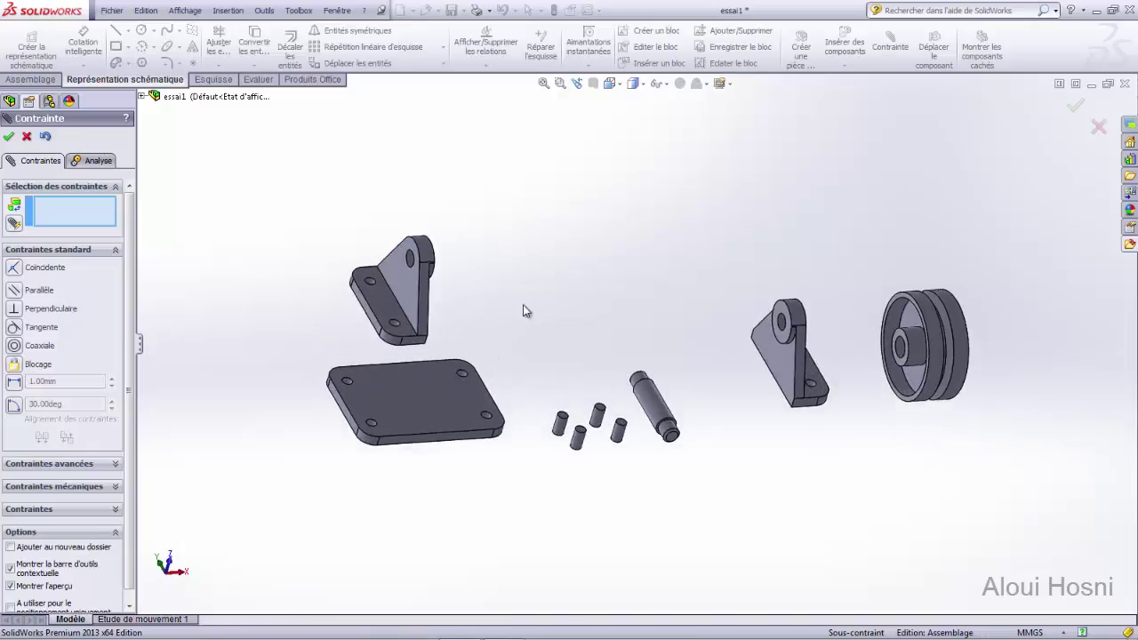
Add a coaxial mate between the bracket's rear mounting hole and the base plate's matching rear corner hole.
scroll(375, 295, "up", 1)
scroll(371, 304, "down", 3)
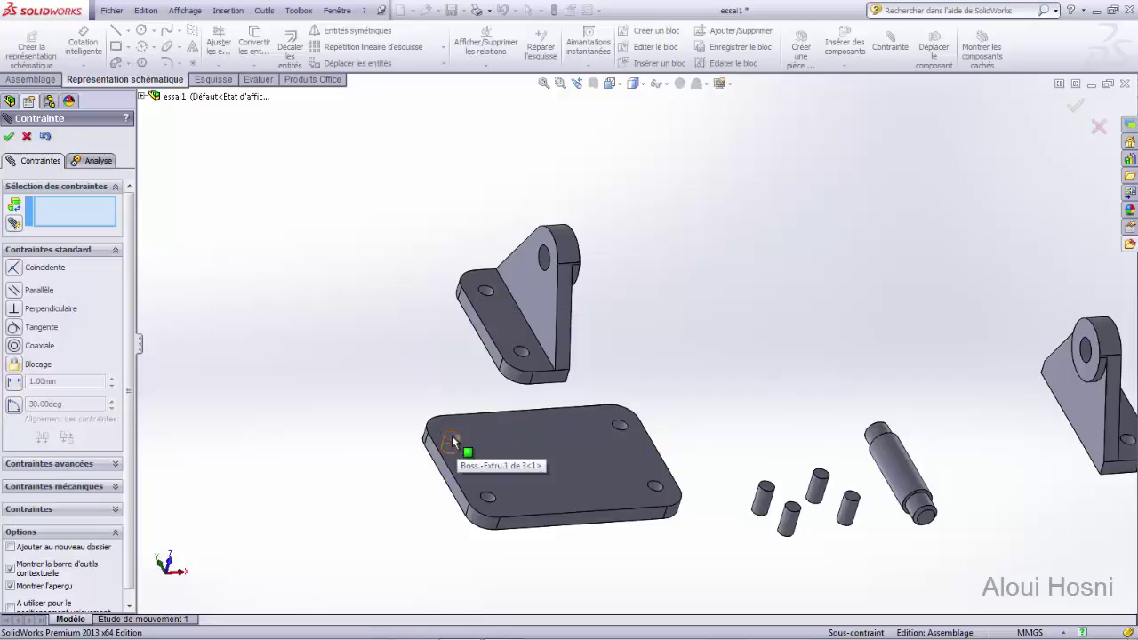
left_click(487, 297)
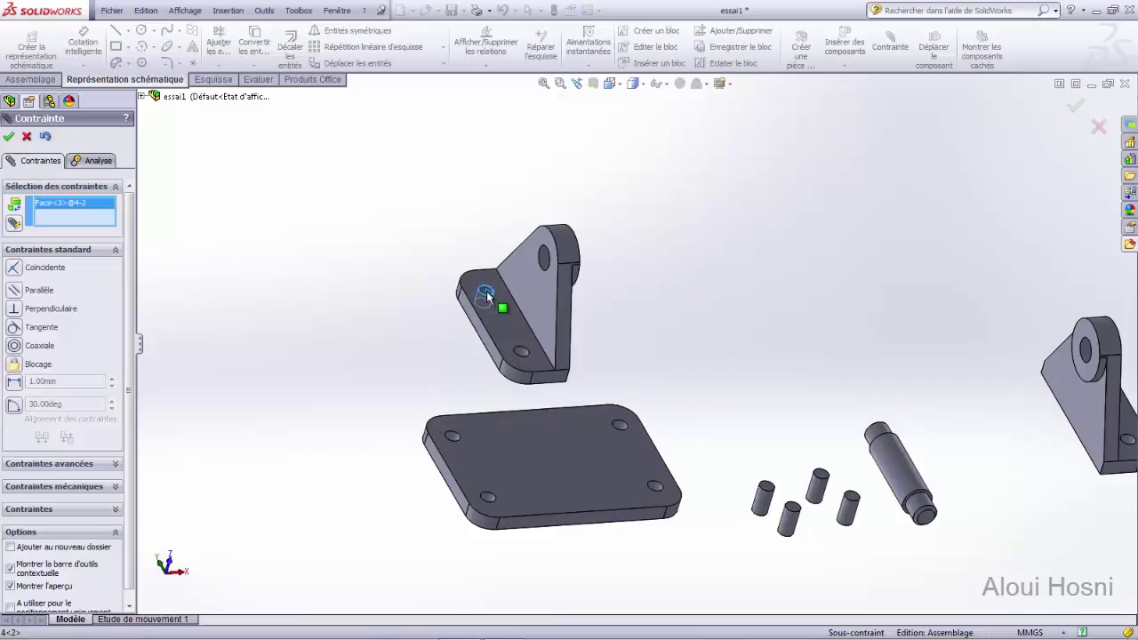
left_click(450, 436)
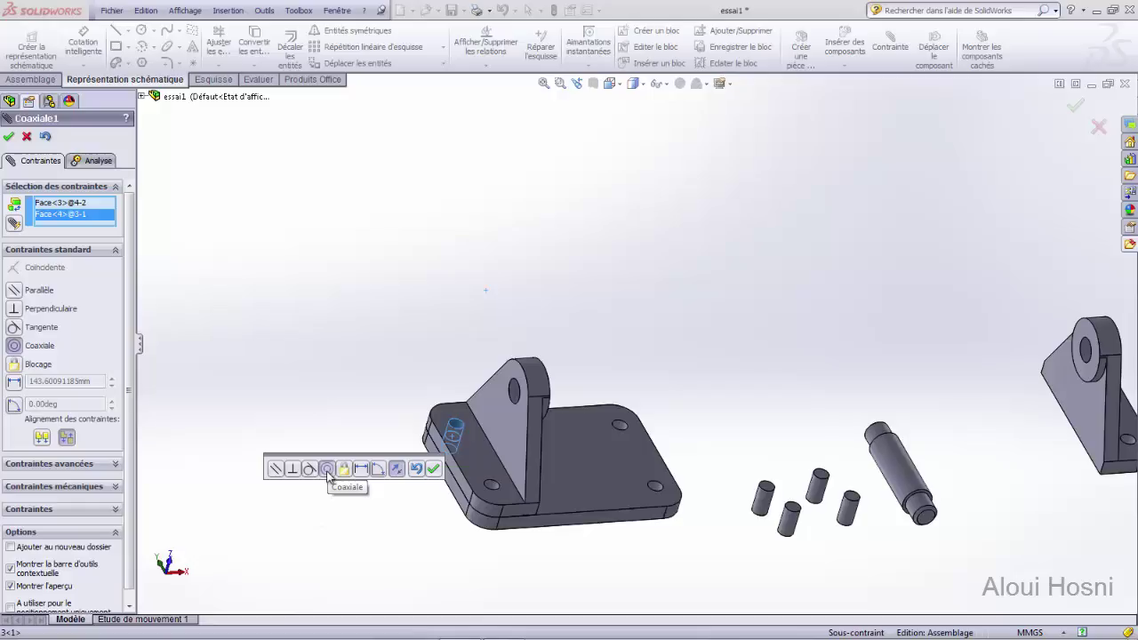
left_click(433, 469)
Swing the bracket about its mated hole, then mate its front hole coaxially with the plate's matching front hole and test its movement.
left_click_drag(520, 461, 345, 428)
left_click_drag(428, 511, 605, 505)
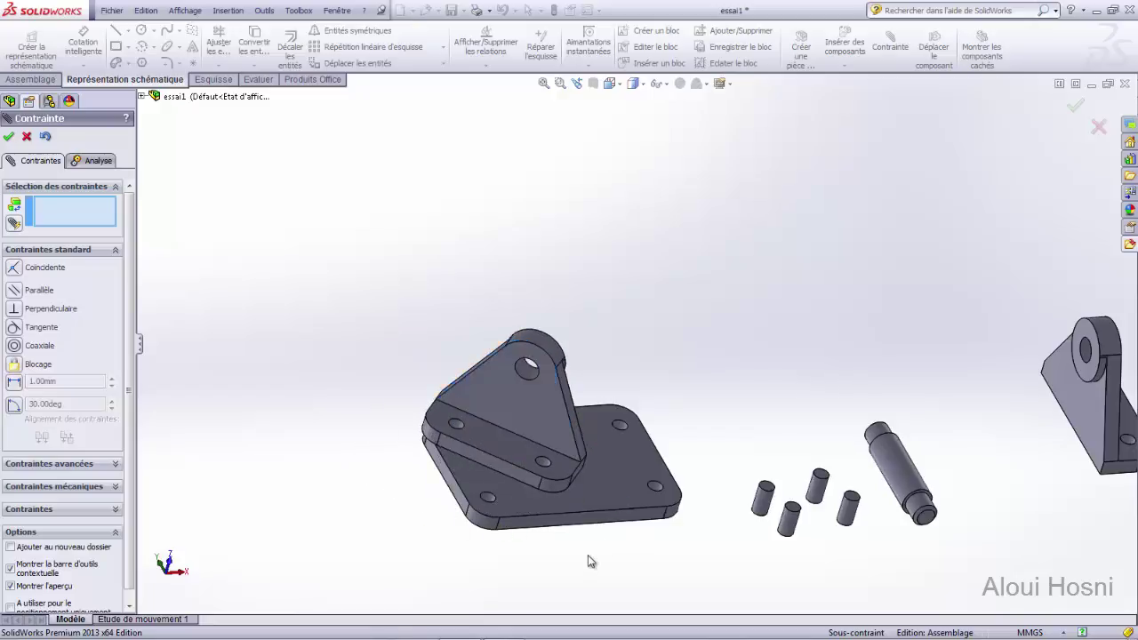
left_click(545, 463)
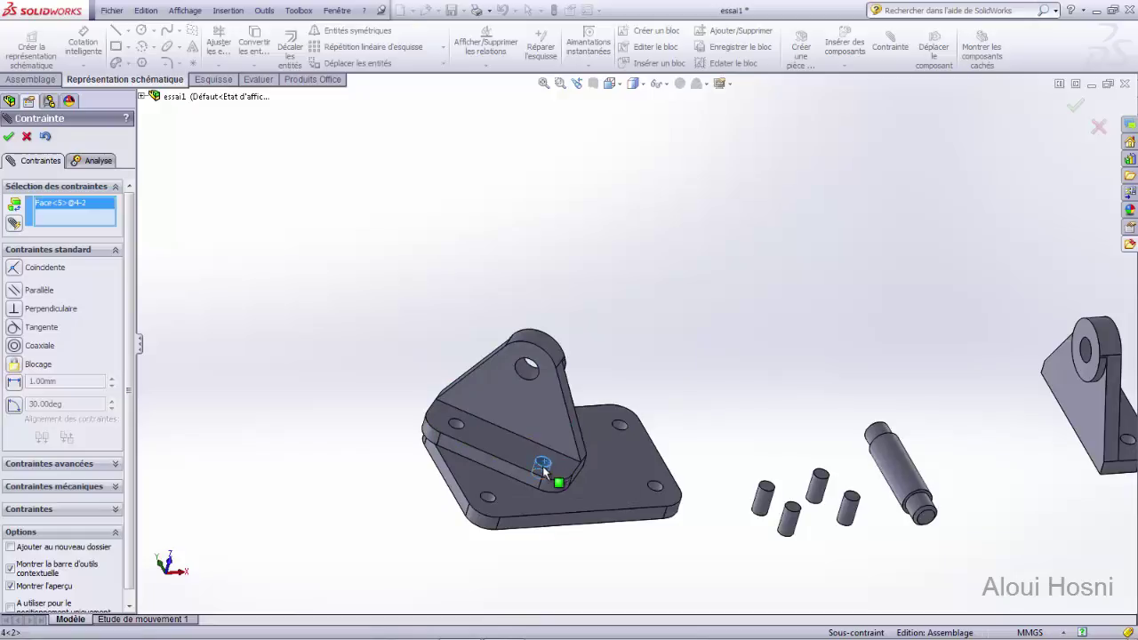
left_click(487, 498)
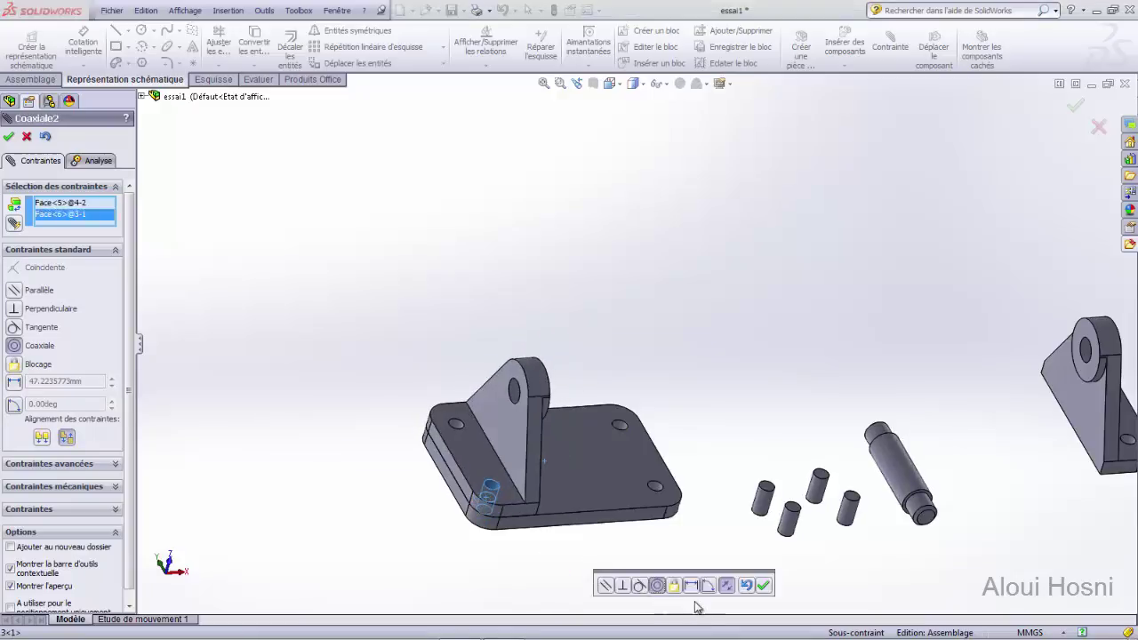
left_click(763, 585)
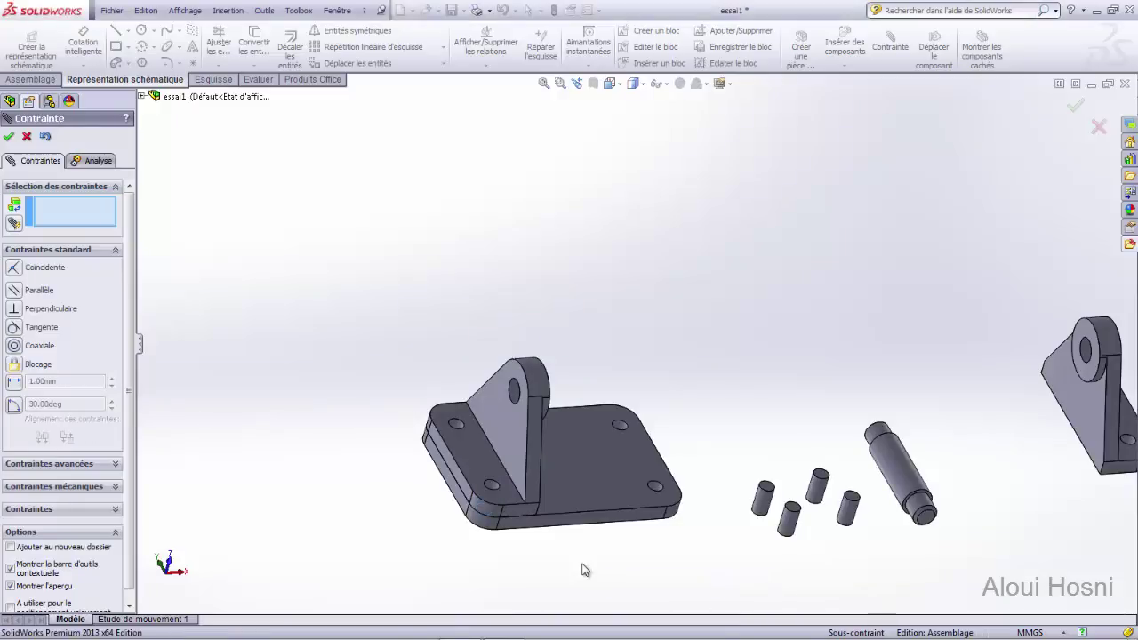
left_click_drag(515, 450, 525, 427)
Add a coincident mate between the underside of the bracket 4<1> and the base plate's top face.
scroll(691, 480, "up", 3)
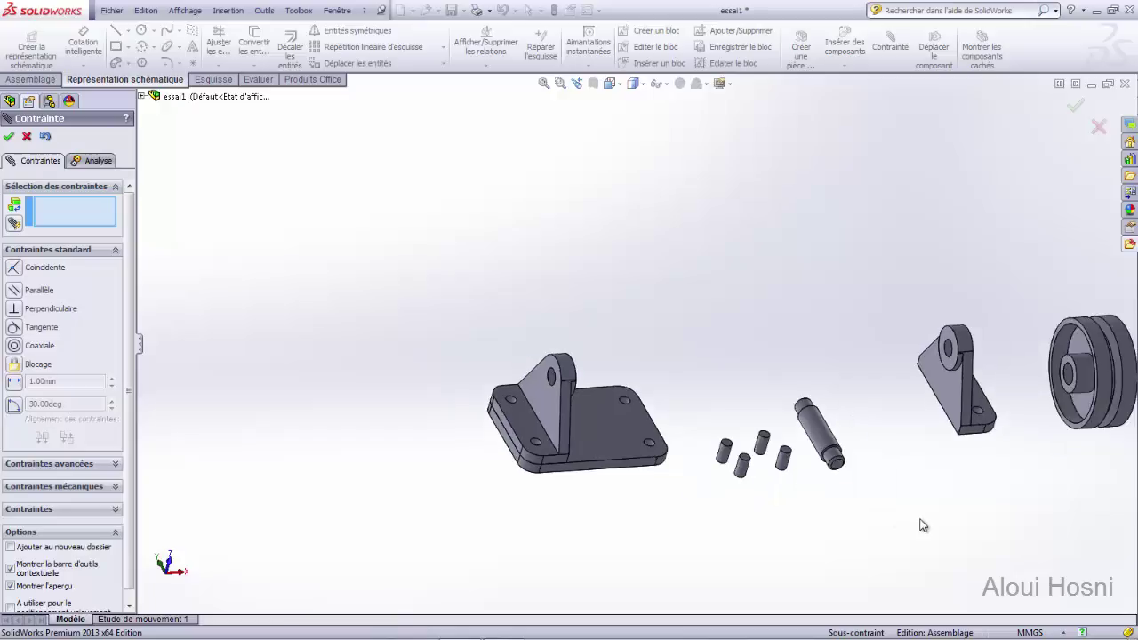
scroll(922, 524, "down", 2)
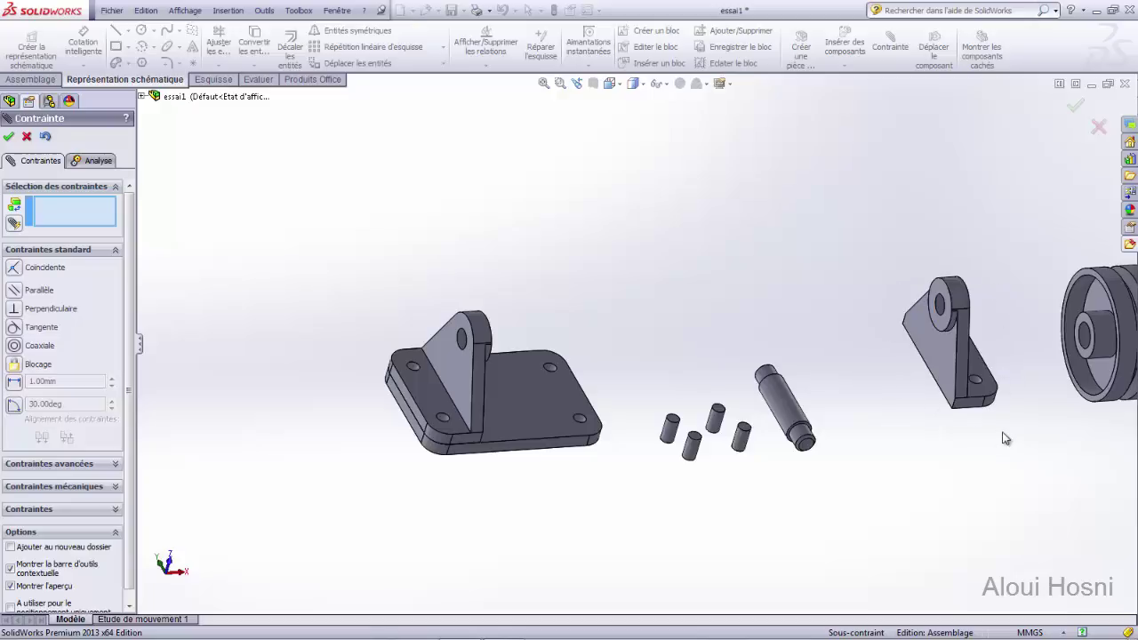
middle_click_drag(925, 494, 845, 314)
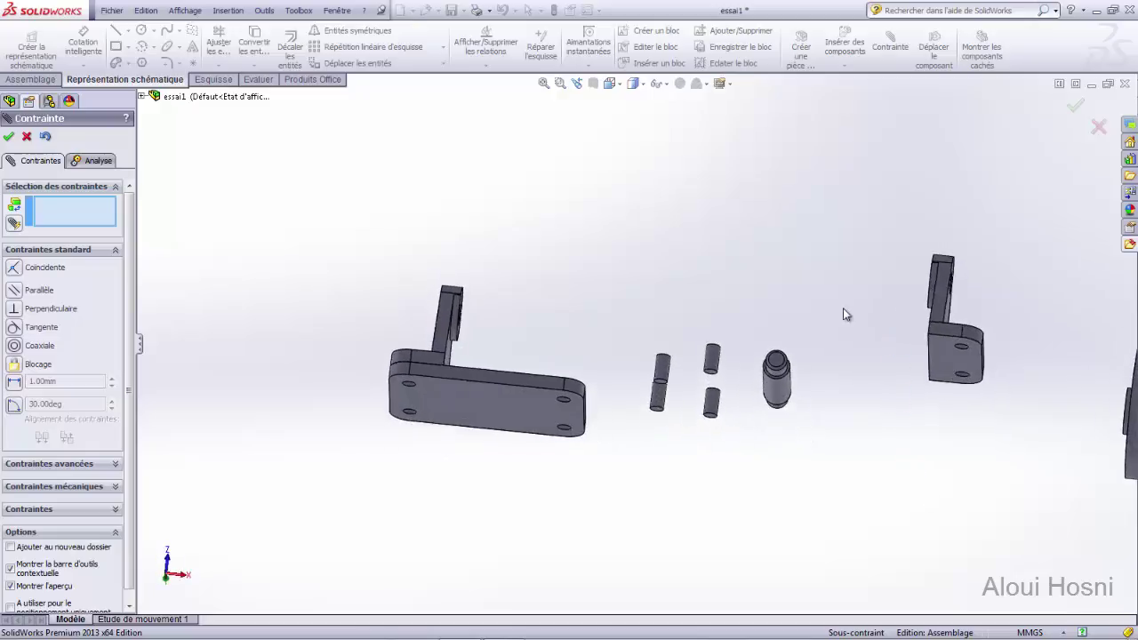
left_click(939, 357)
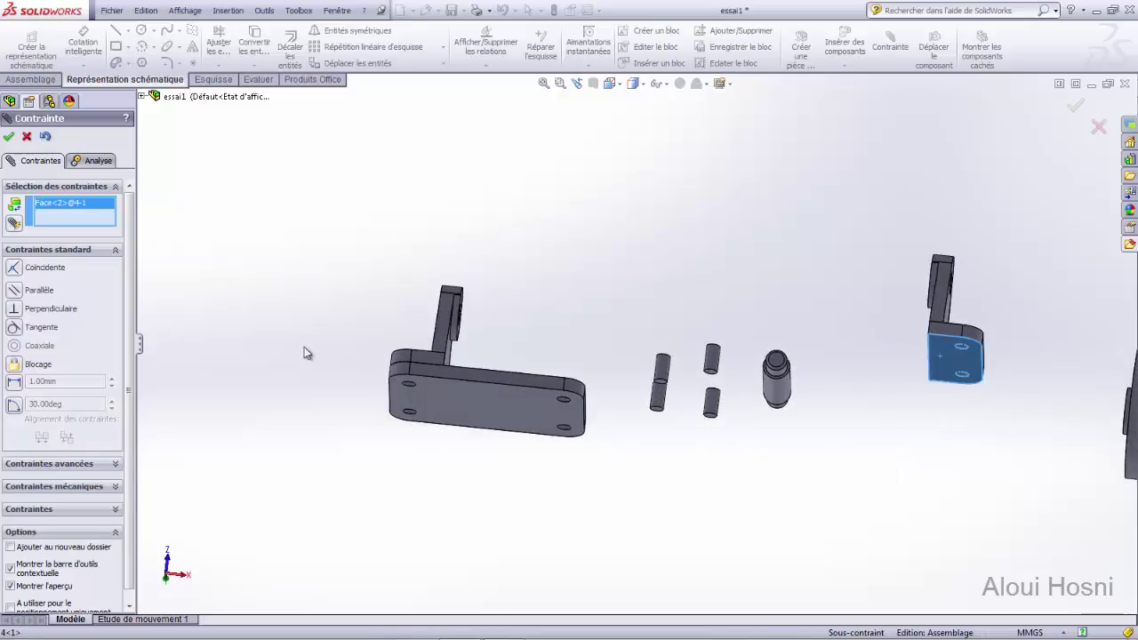
left_click(13, 270)
middle_click_drag(598, 311, 612, 465)
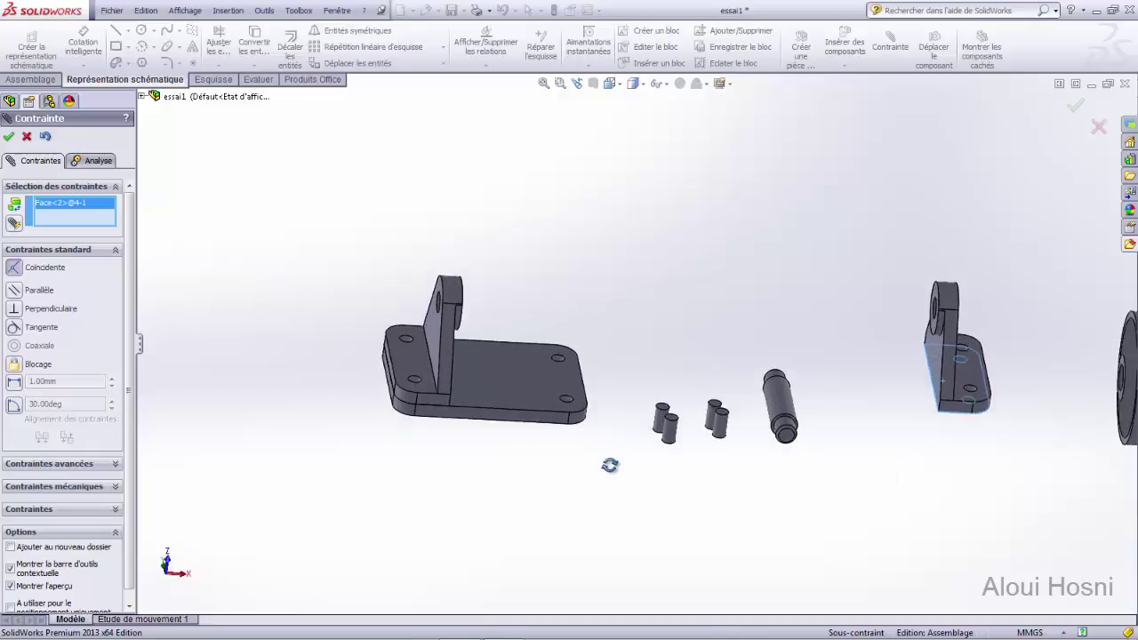
left_click(540, 365)
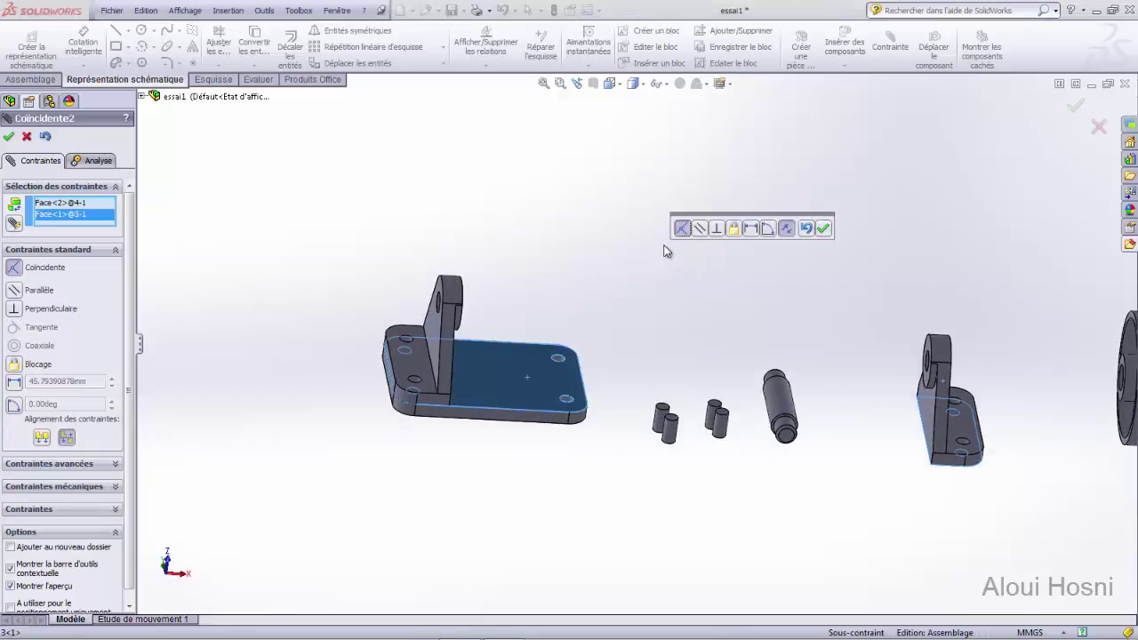
left_click(823, 229)
Slide the bracket 4<1> within its mating plane to the base plate's free end, offset toward the rear.
left_click(969, 433)
left_click_drag(927, 414, 533, 373)
middle_click_drag(658, 370, 626, 325)
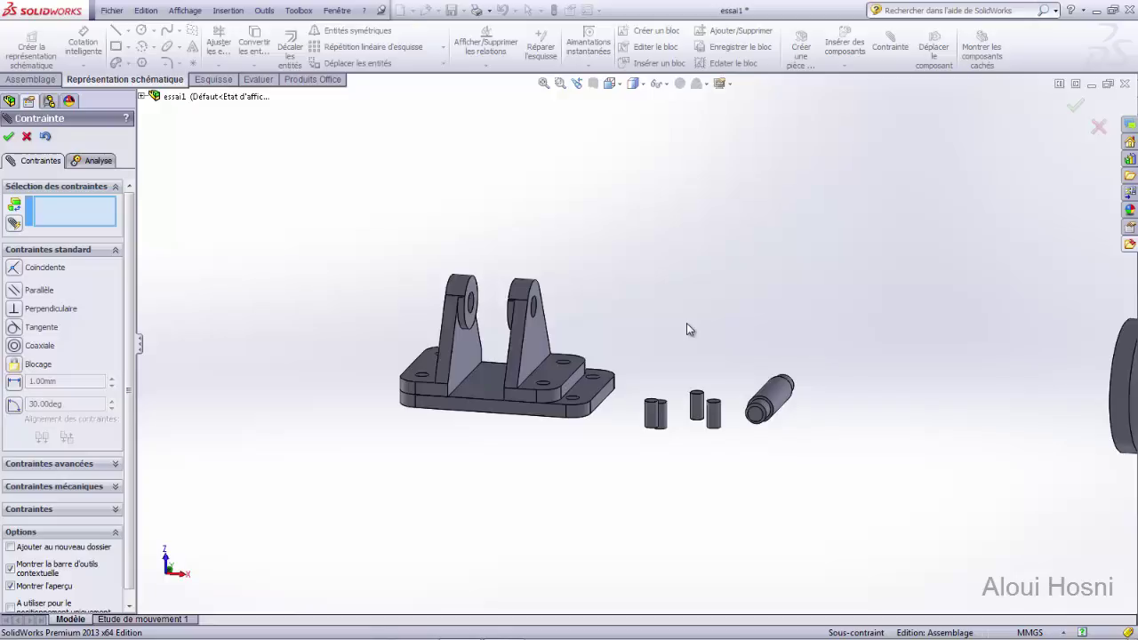
left_click(549, 365)
left_click_drag(604, 382, 579, 344)
left_click(551, 441)
Add a coincident mate between the bracket 4<1>'s front base face and the plate's long front face, then test its sliding movement.
scroll(572, 404, "down", 3)
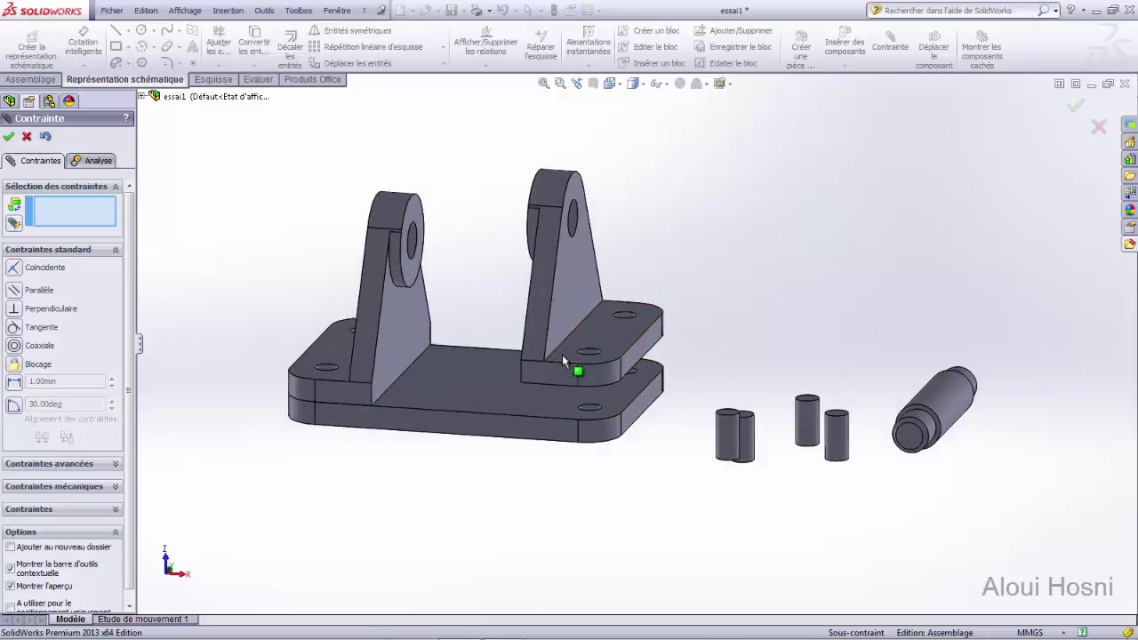
scroll(561, 354, "down", 4)
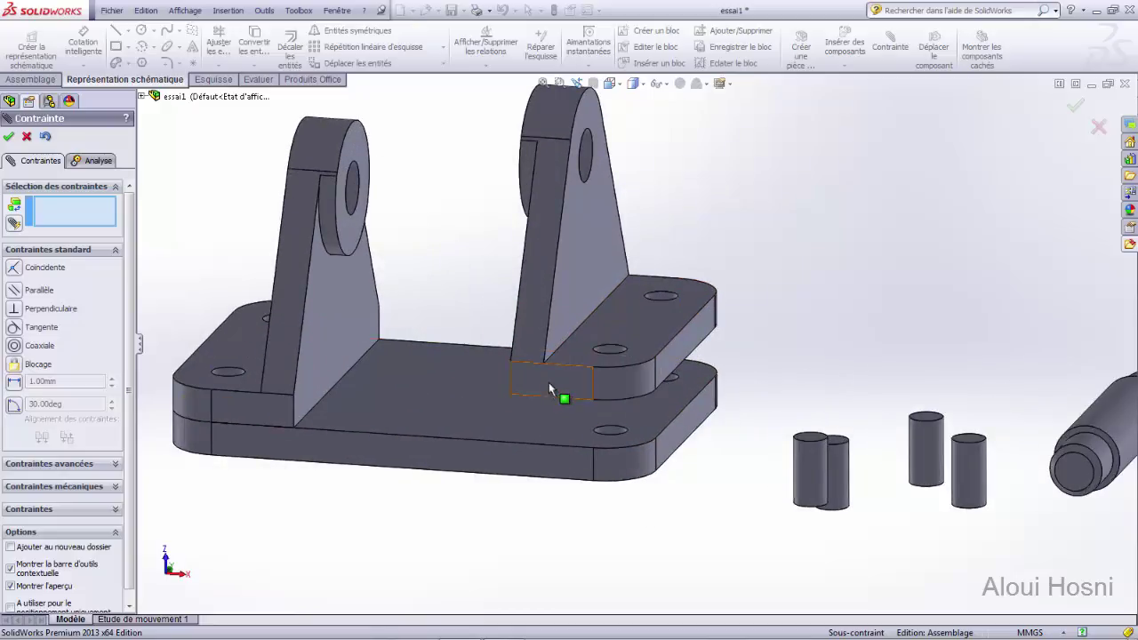
left_click(549, 383)
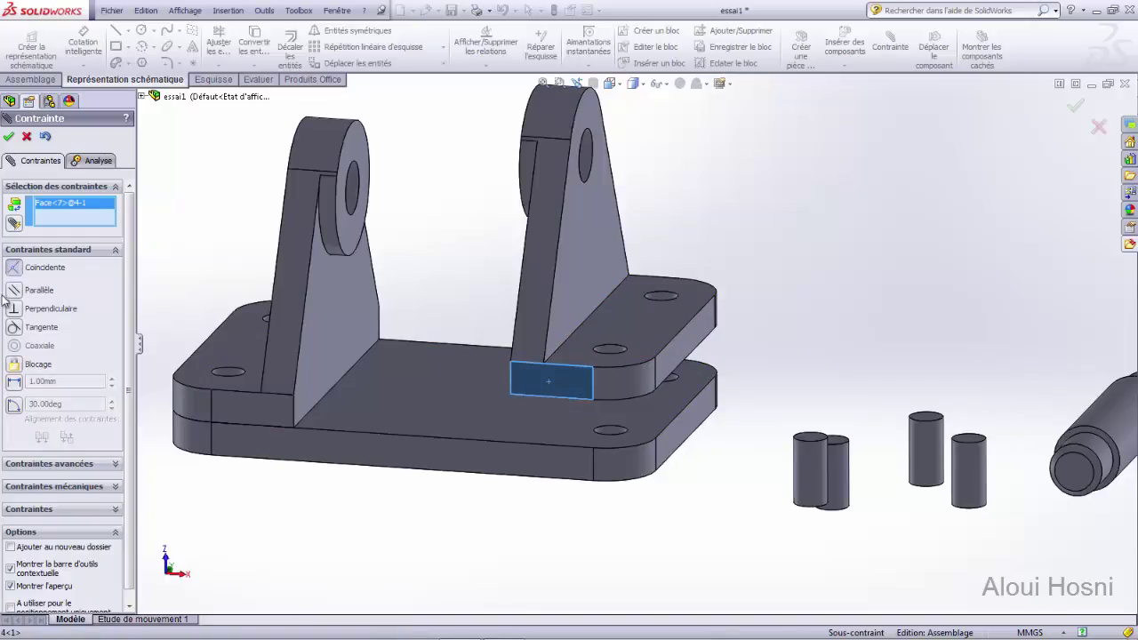
left_click(546, 463)
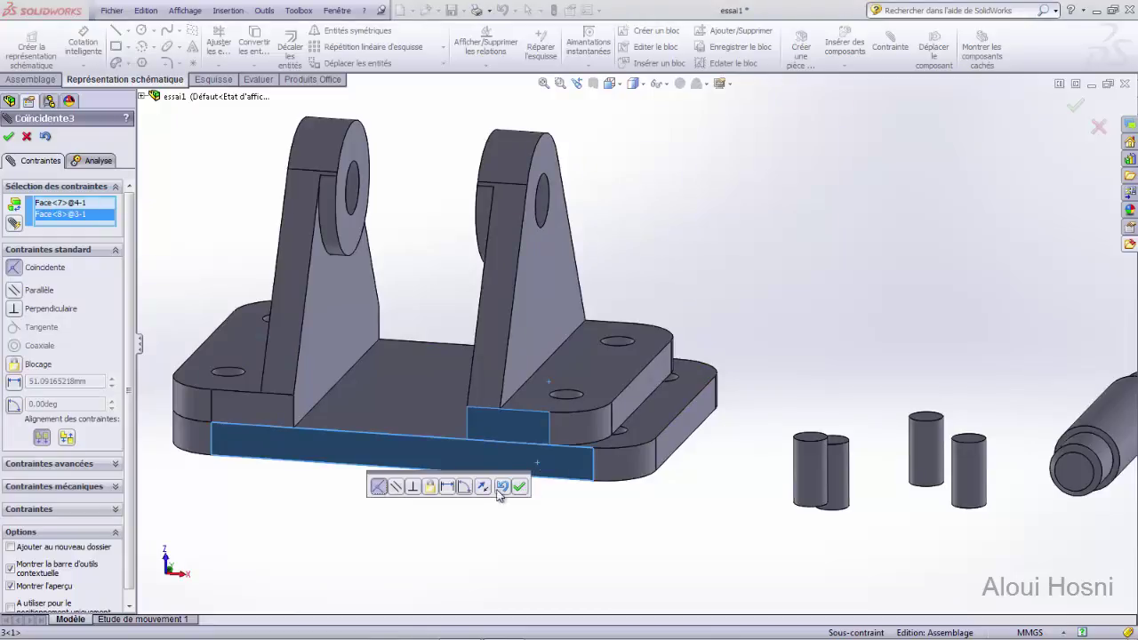
left_click(520, 487)
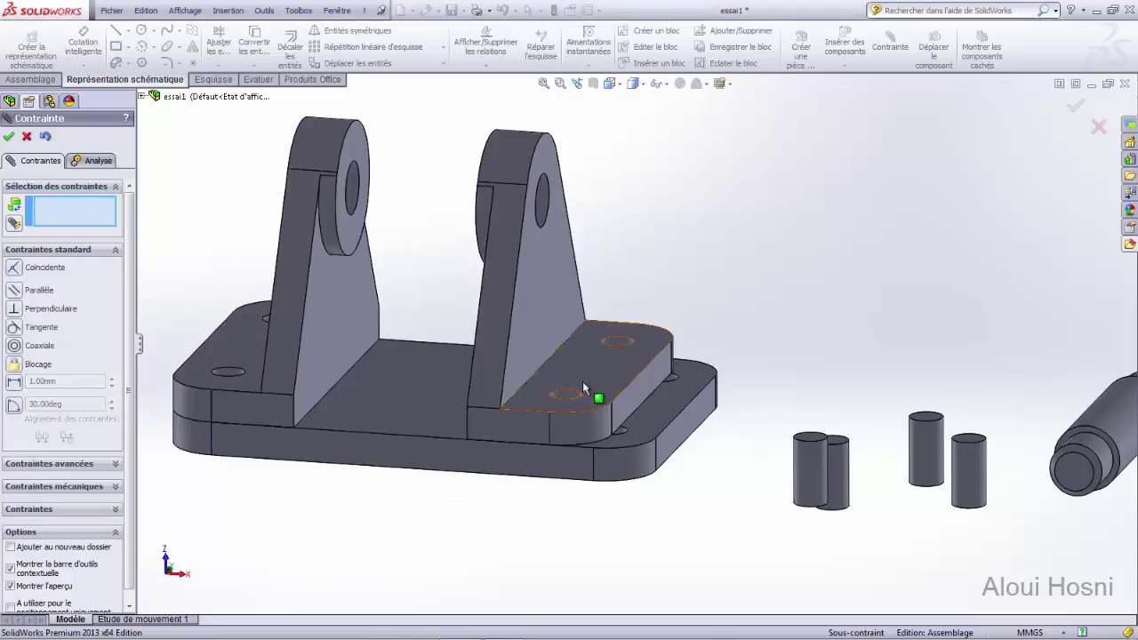
mouse_move(536, 351)
left_mouse_down()
mouse_move(590, 299)
mouse_move(521, 341)
mouse_move(735, 406)
mouse_move(556, 373)
mouse_move(550, 382)
left_mouse_up()
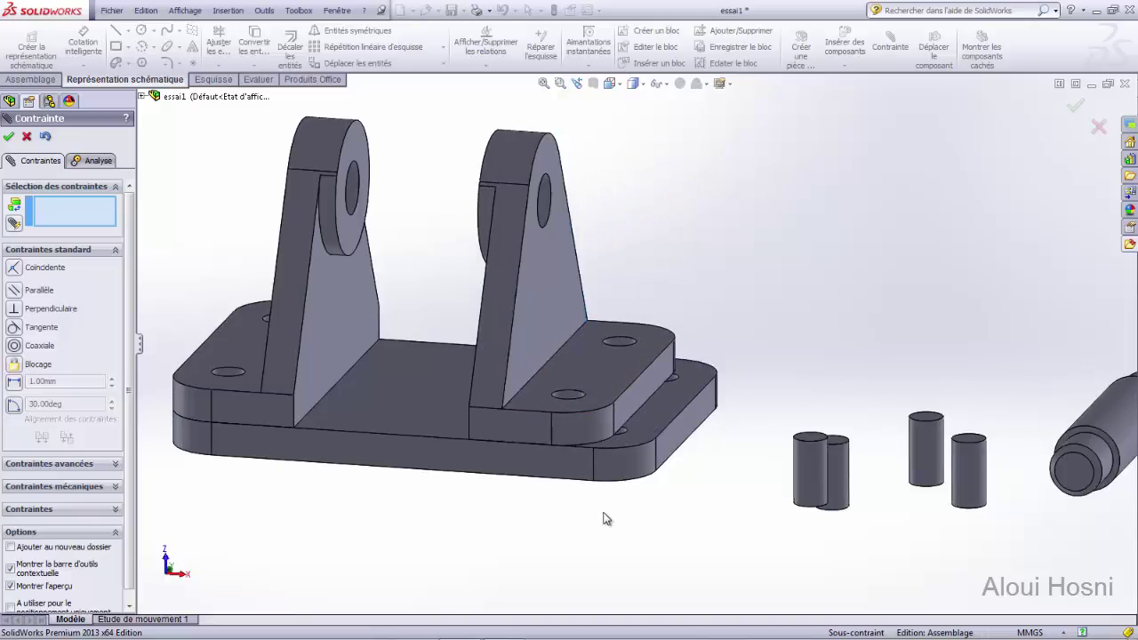
Add a coincident mate between the bracket 4<1>'s outer end face and the plate's matching end face, then test whether it moves.
left_click(646, 387)
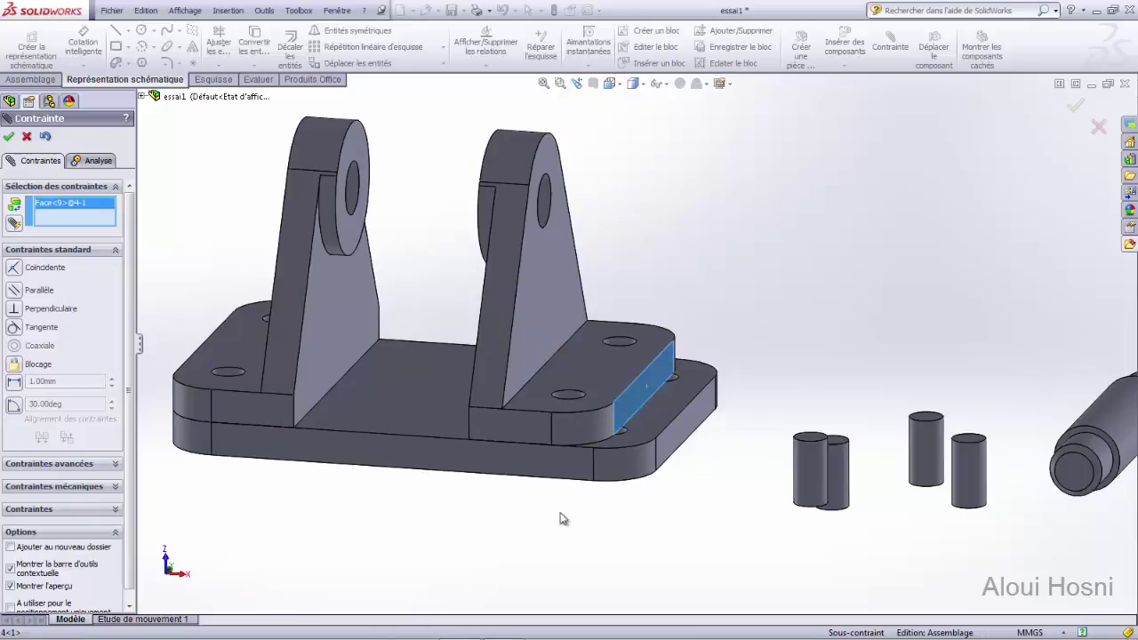
left_click(691, 439)
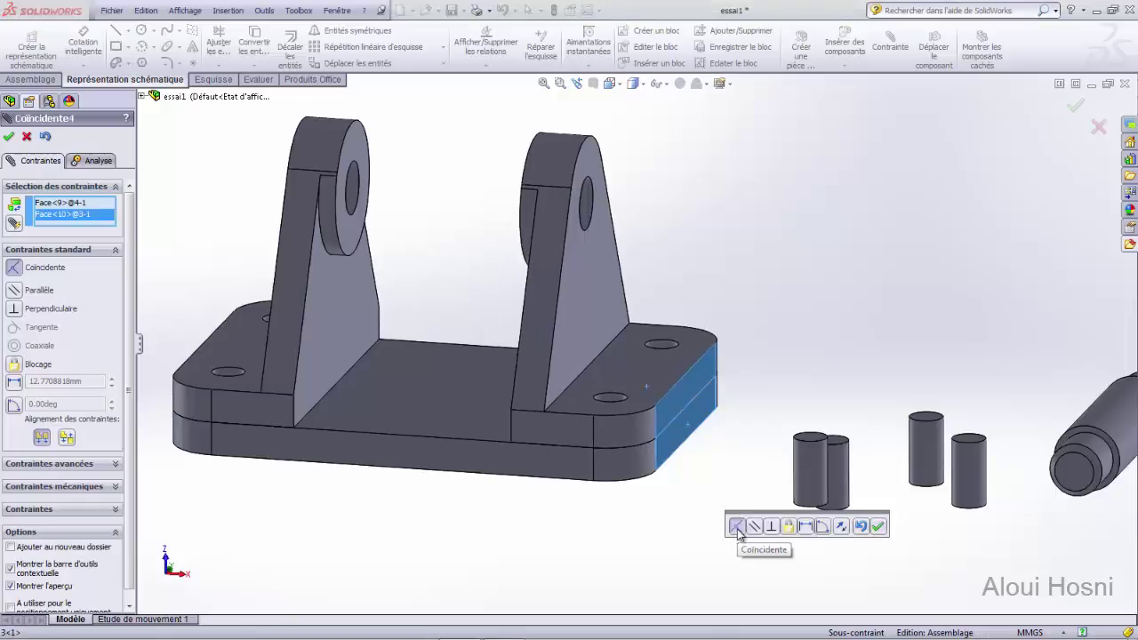
left_click(877, 526)
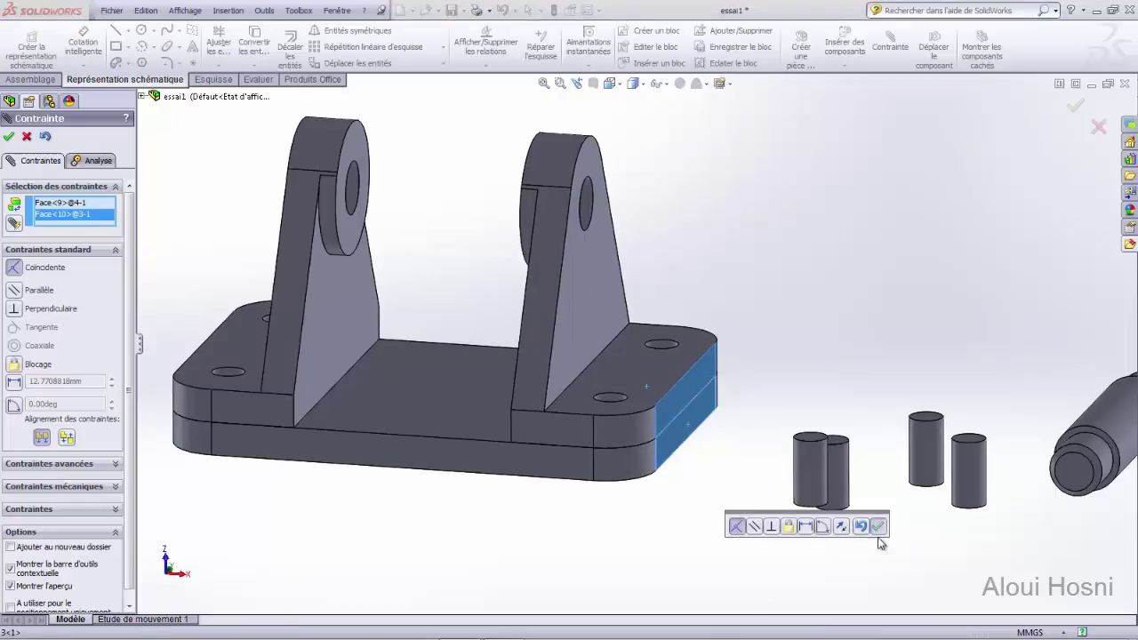
scroll(736, 460, "up", 1)
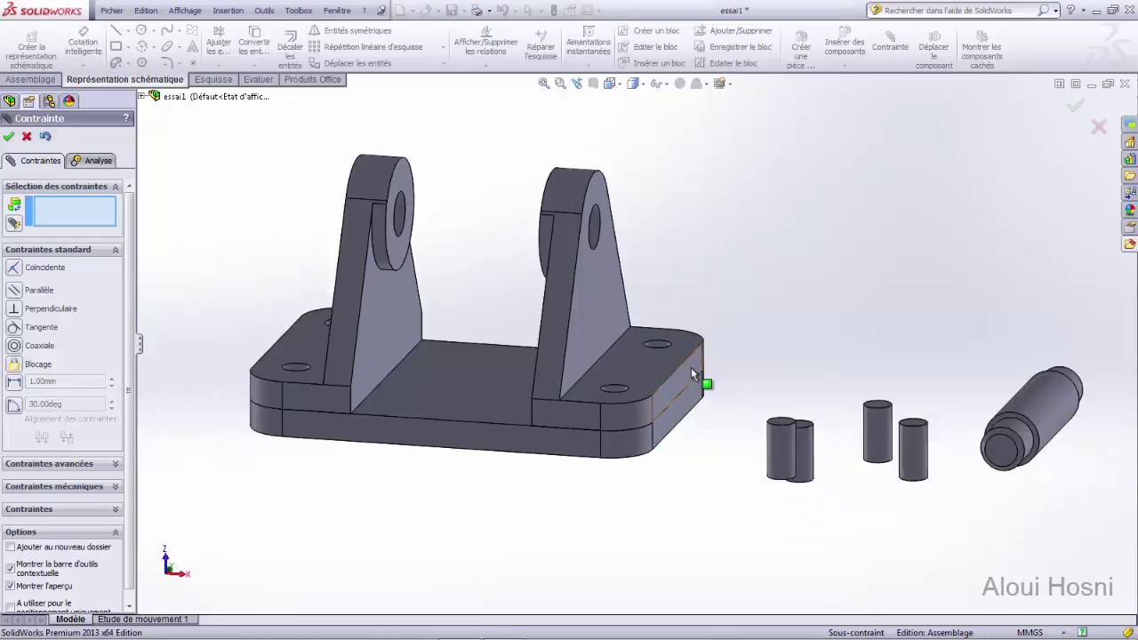
left_click_drag(561, 320, 605, 320)
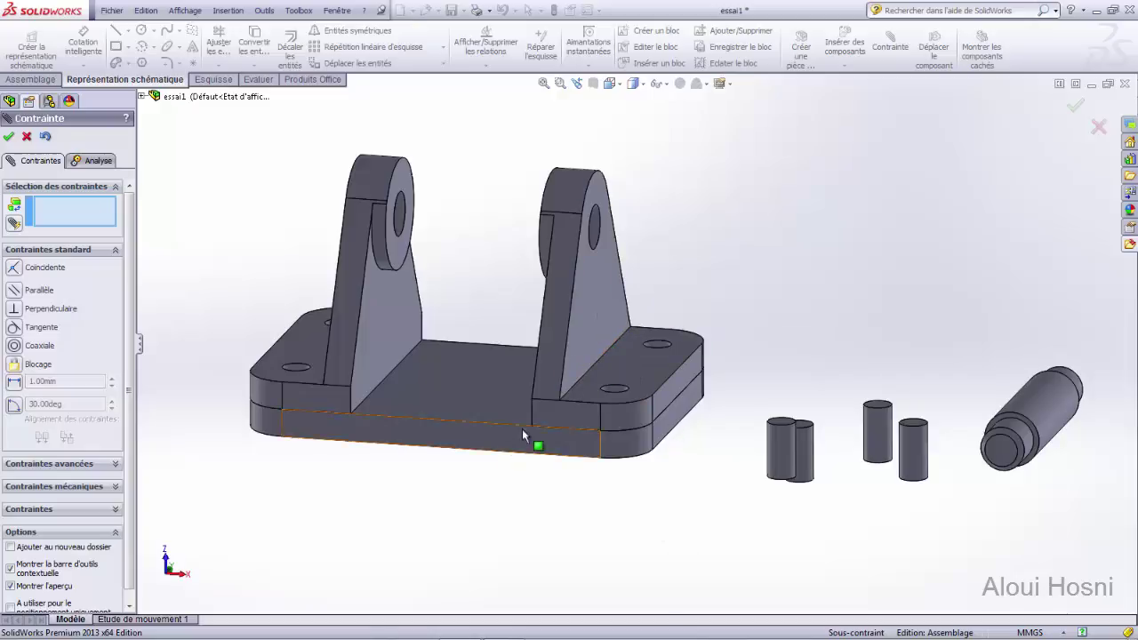
scroll(399, 330, "up", 1)
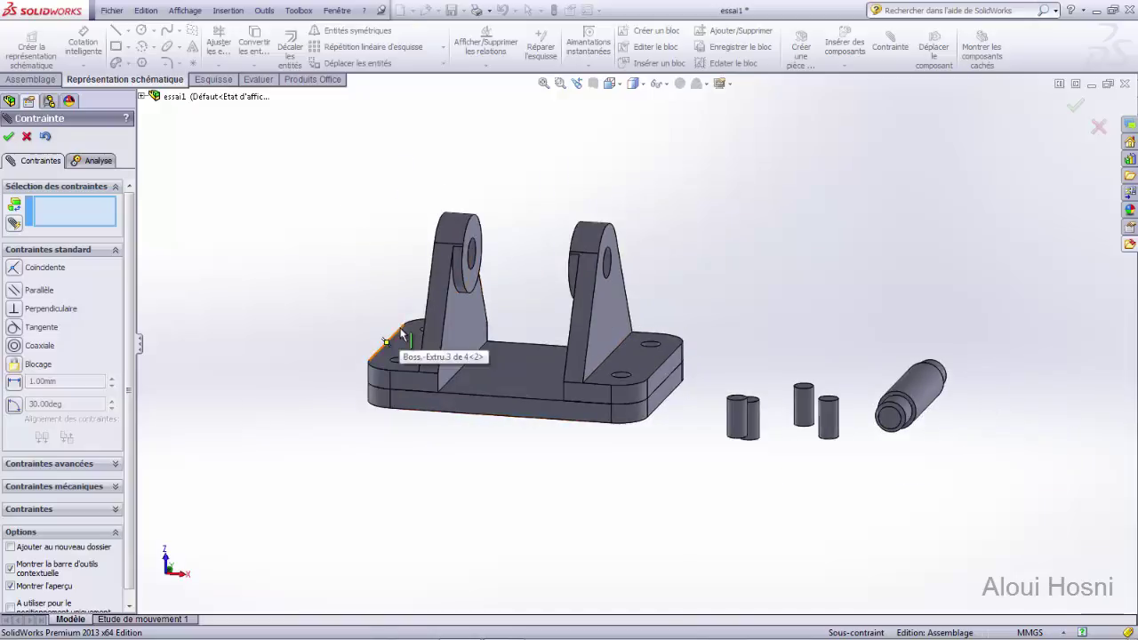